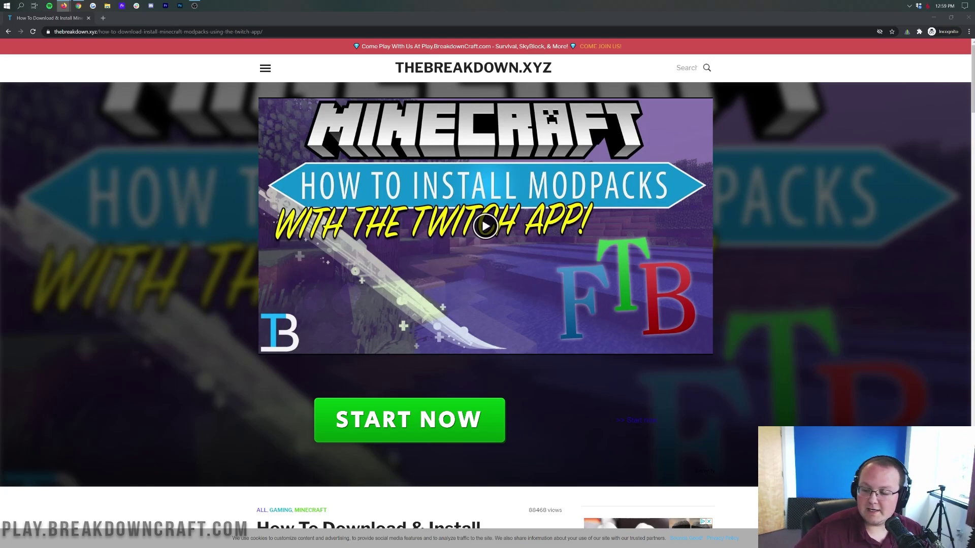
Step: Examine the Apex Hosting feature overview, including the 24/7 support, automated backups and instant setup sections
key("alt+Tab")
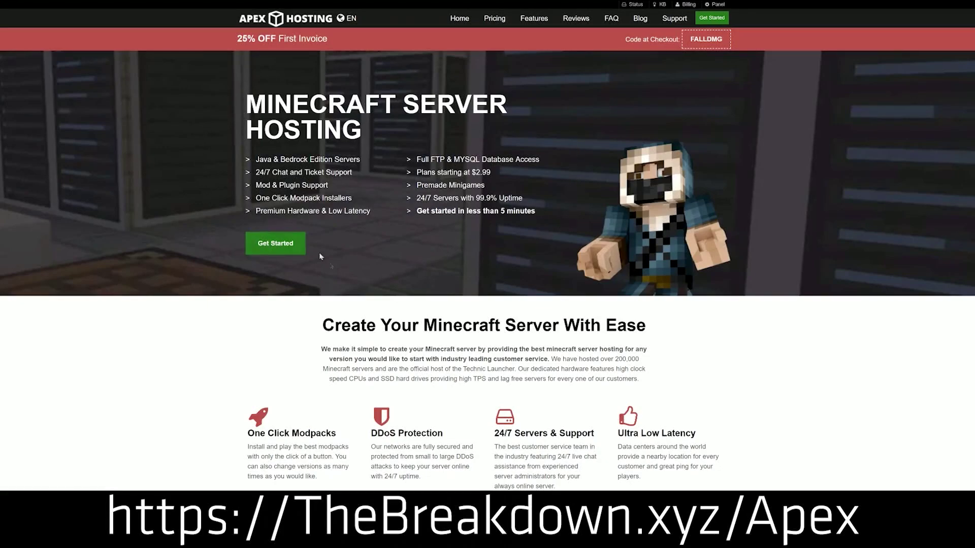
scroll(383, 305, "down", 4)
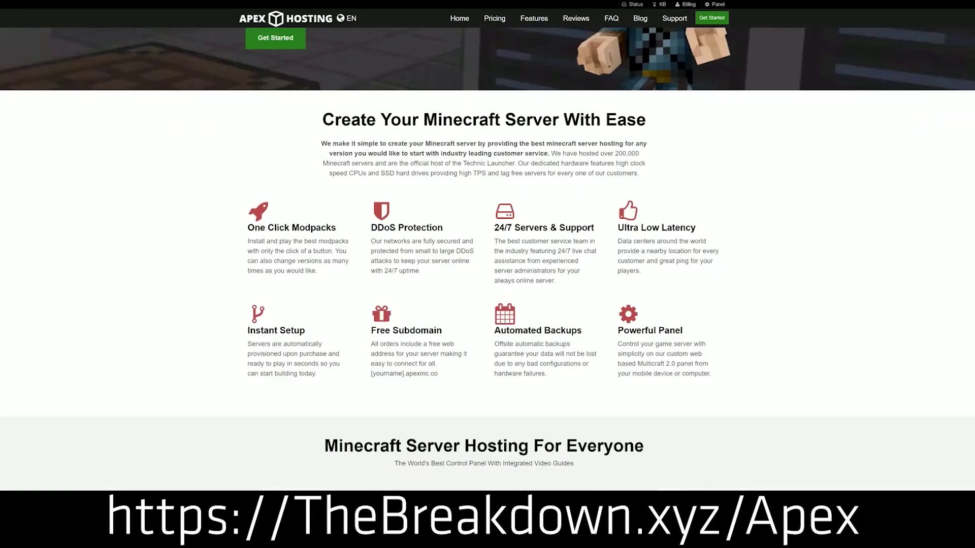
left_click_drag(248, 228, 597, 232)
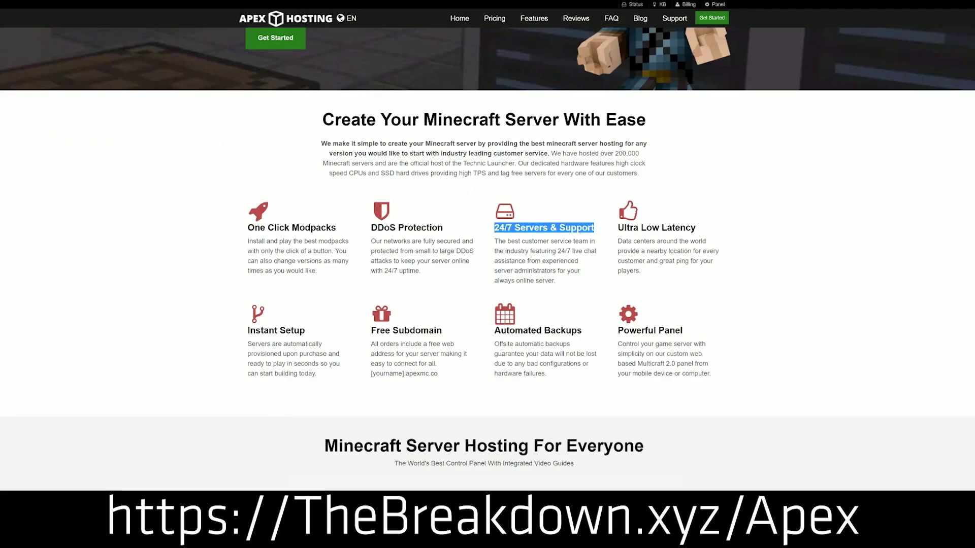
left_click_drag(494, 330, 611, 330)
left_click(452, 334)
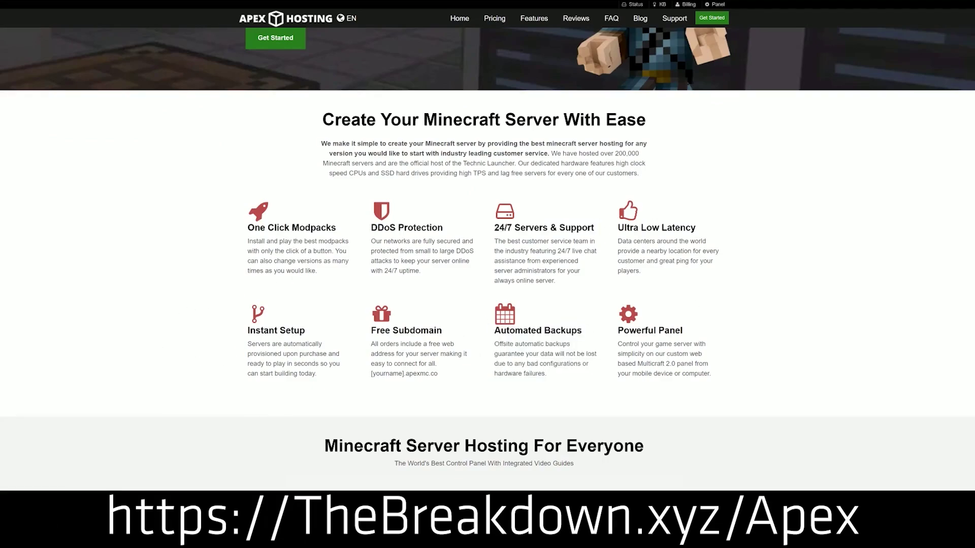
left_click_drag(322, 375, 249, 330)
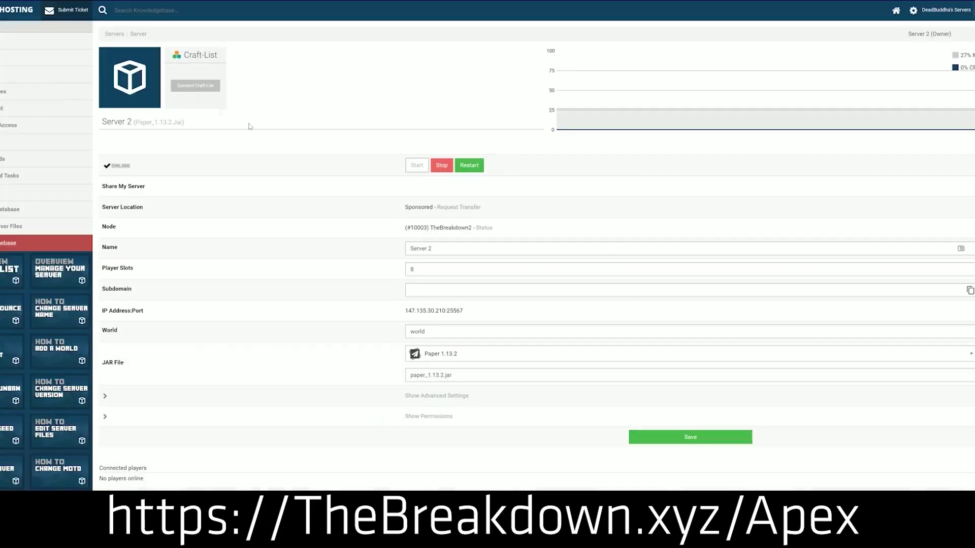
Step: Browse the available Minecraft server versions in Server 2's JAR File list
left_click(457, 355)
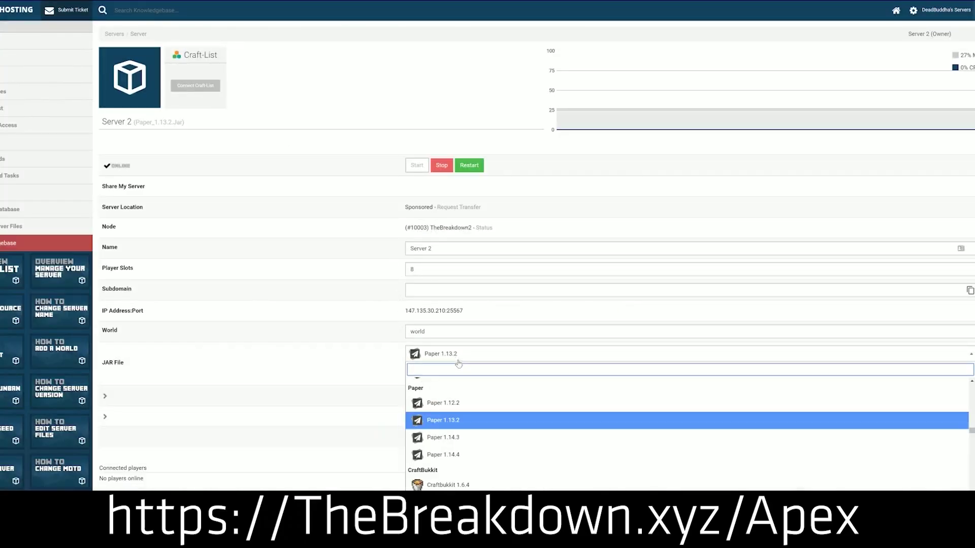
scroll(456, 421, "up", 3)
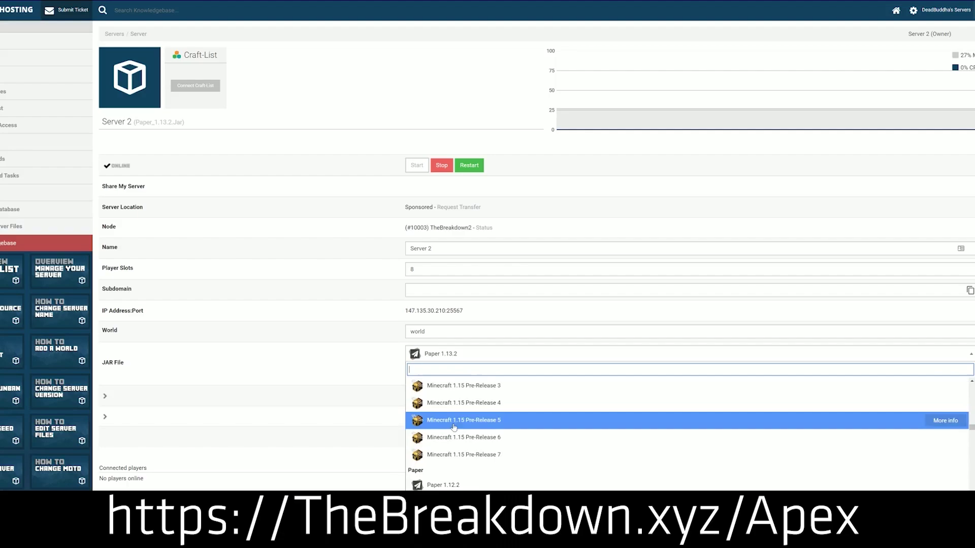
scroll(454, 428, "up", 3)
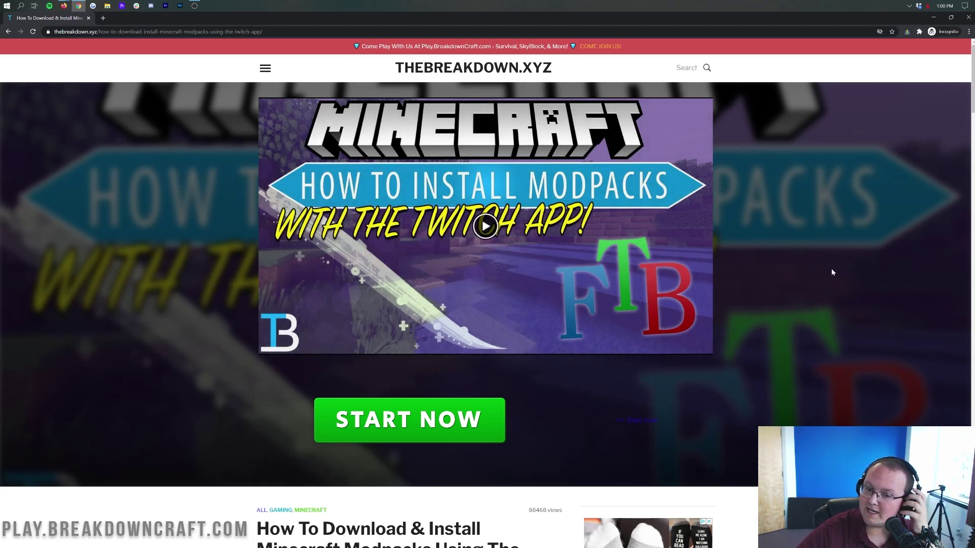
Step: Find the Twitch download link in the modpack article and download the Twitch App for Windows
scroll(831, 272, "down", 2)
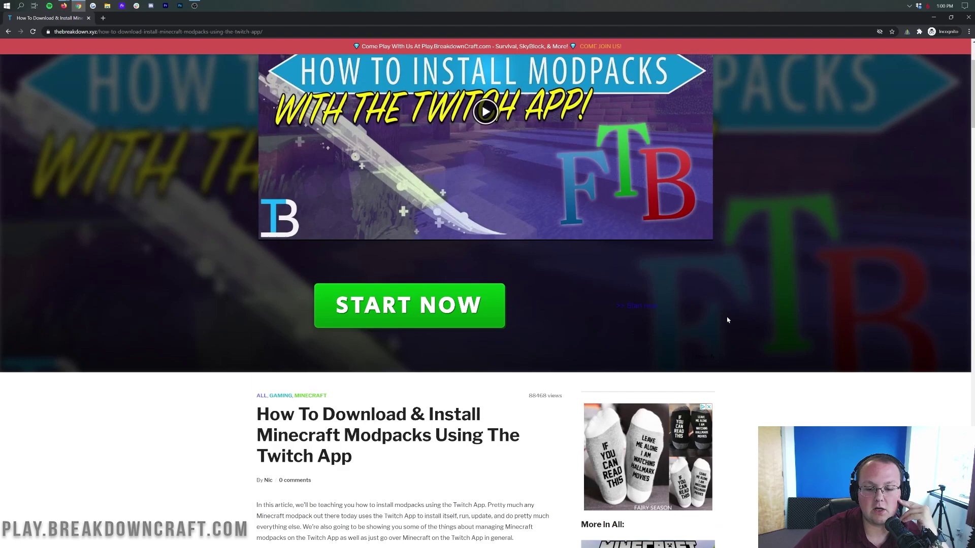
scroll(730, 328, "down", 1)
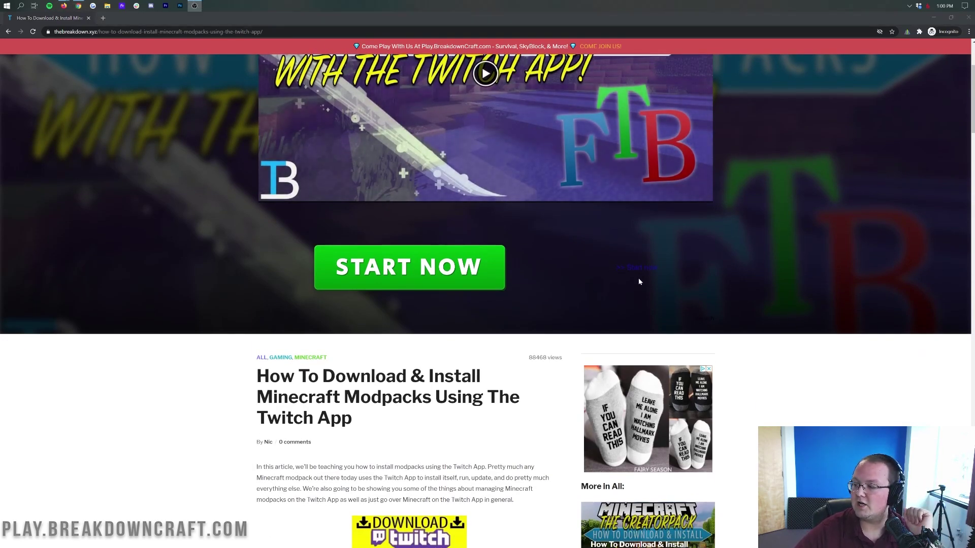
scroll(638, 279, "down", 2)
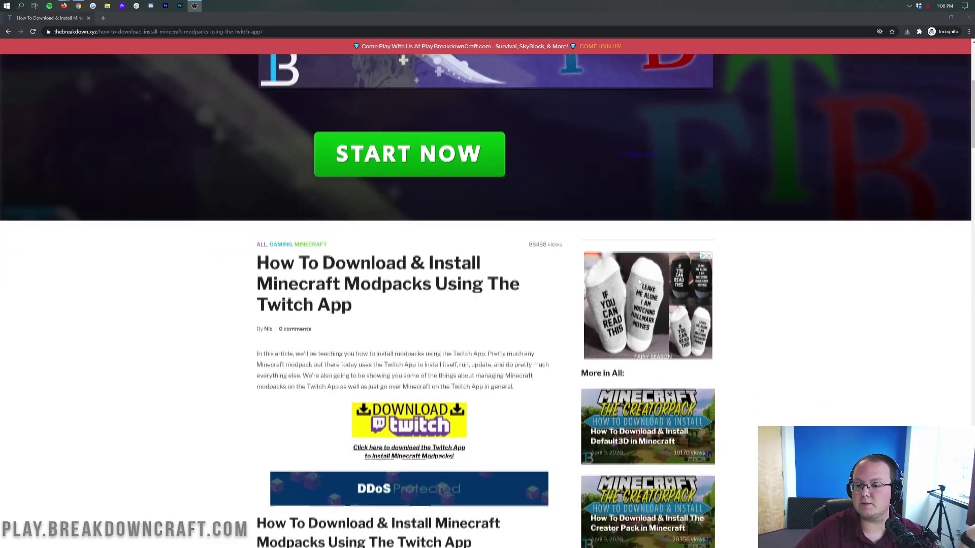
scroll(823, 309, "down", 4)
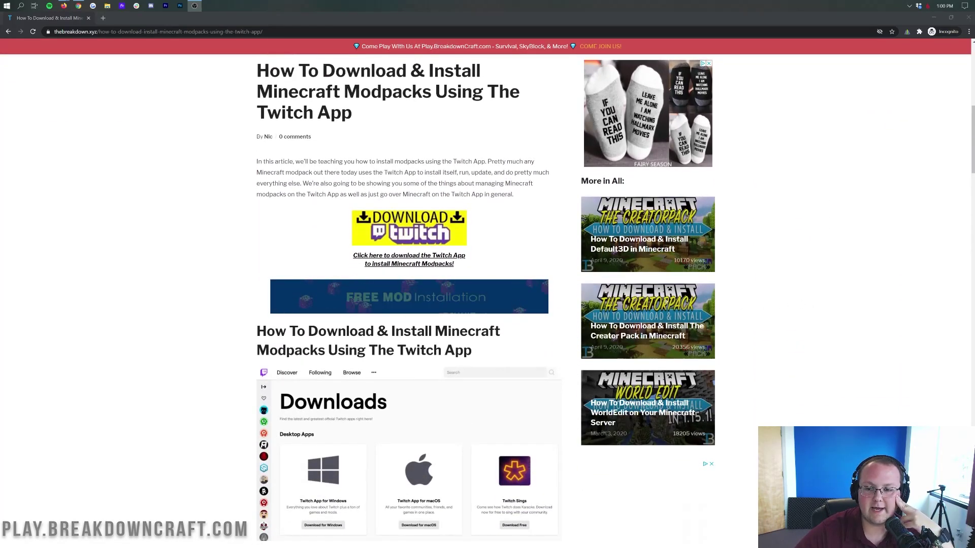
left_click(411, 223)
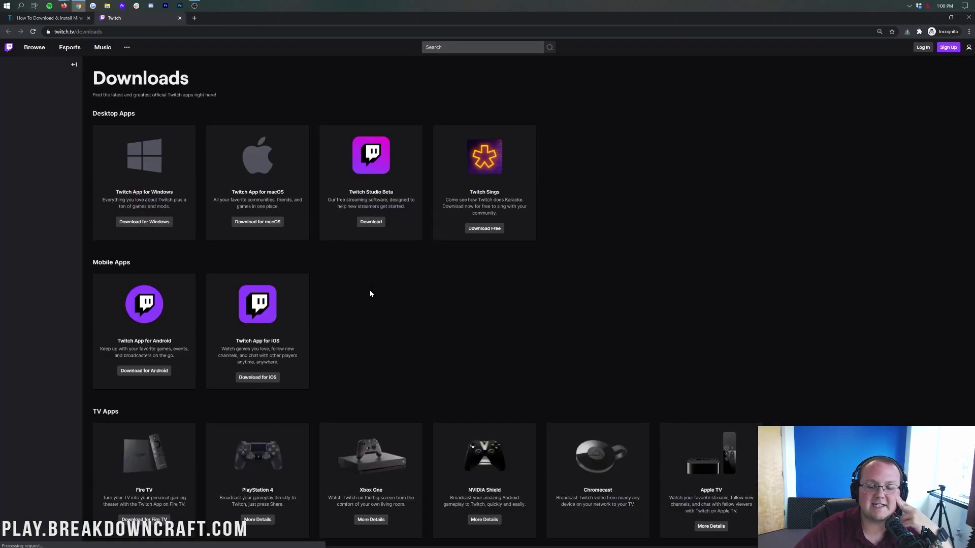
left_click(162, 220)
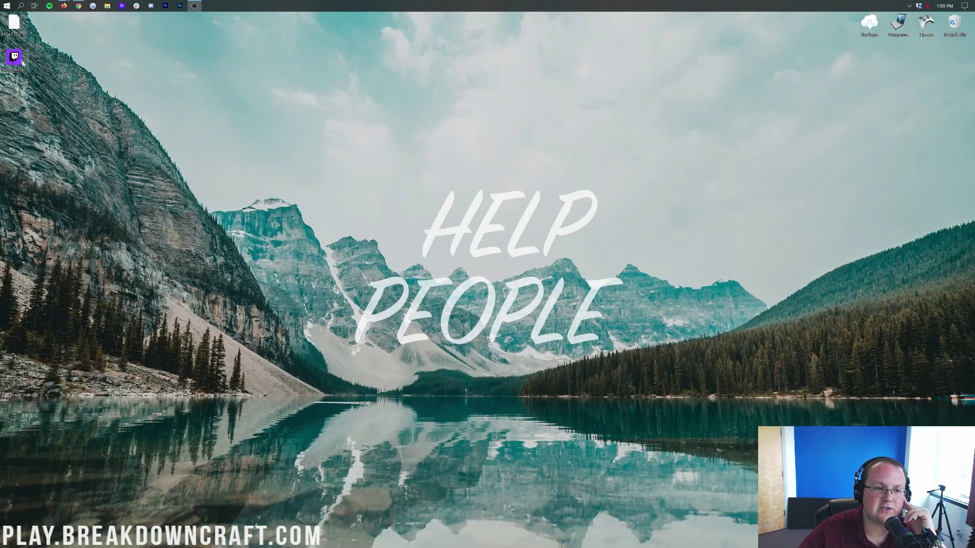
Step: Move the Twitch installer icon away from the desktop's edge into the open upper middle area
left_click(22, 62)
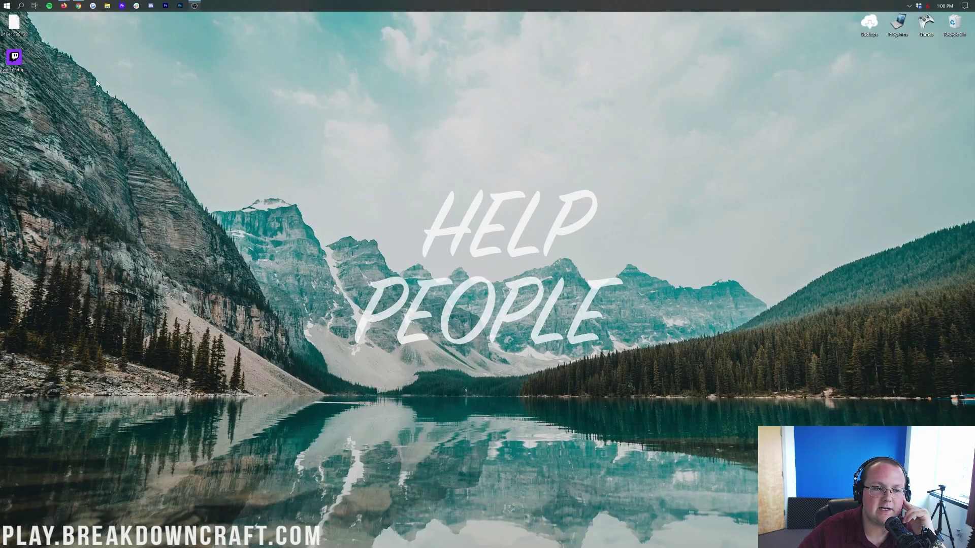
left_click_drag(24, 70, 365, 140)
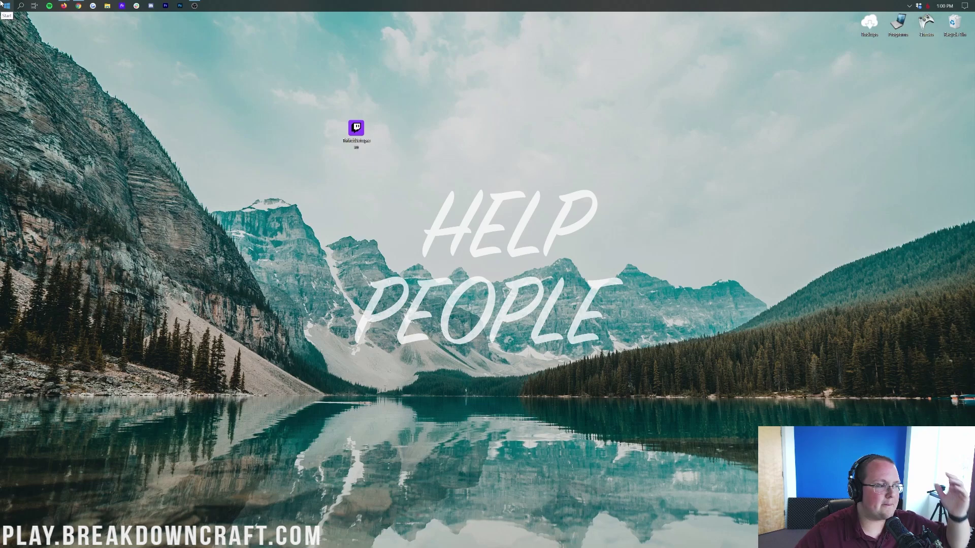
Step: Search Windows for "download", check the Downloads folder for the installer and close the folder
left_click(2, 4)
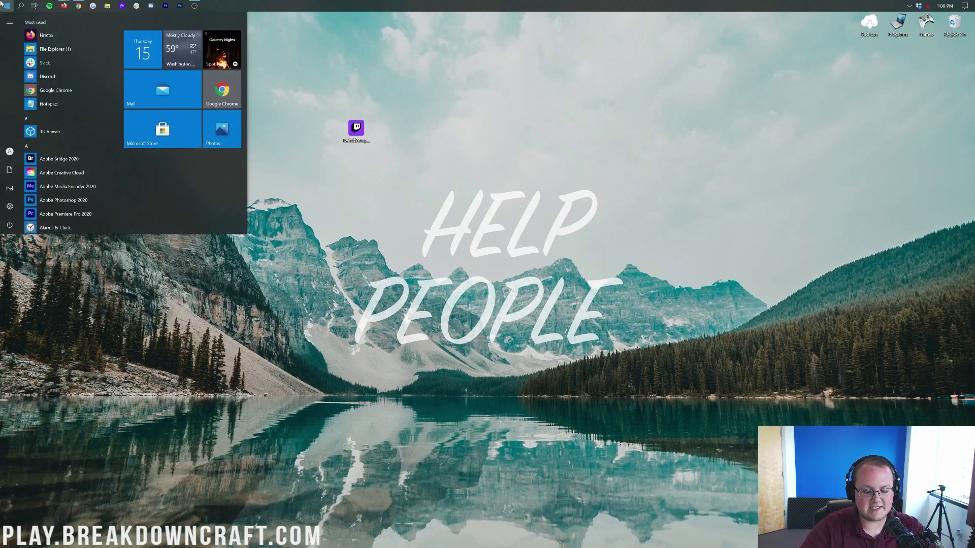
type("download")
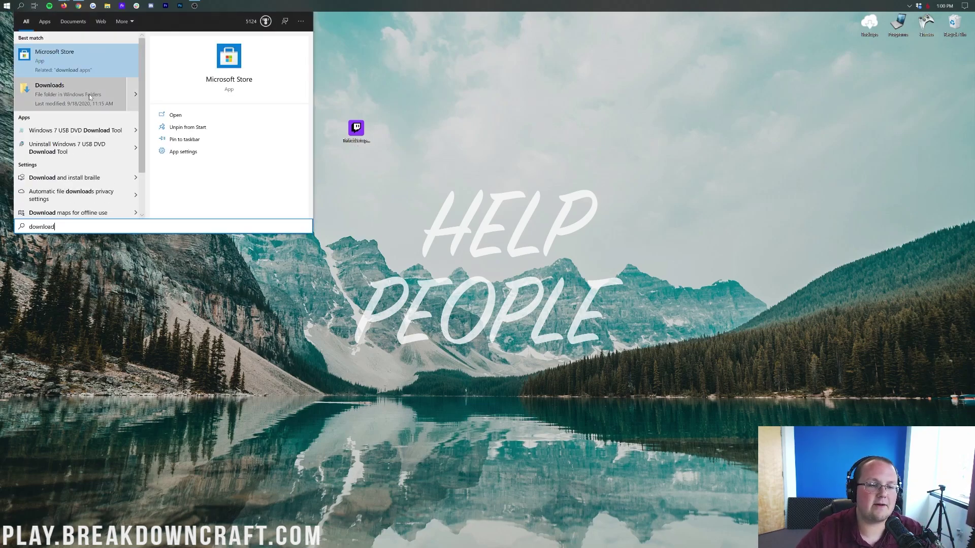
left_click(74, 103)
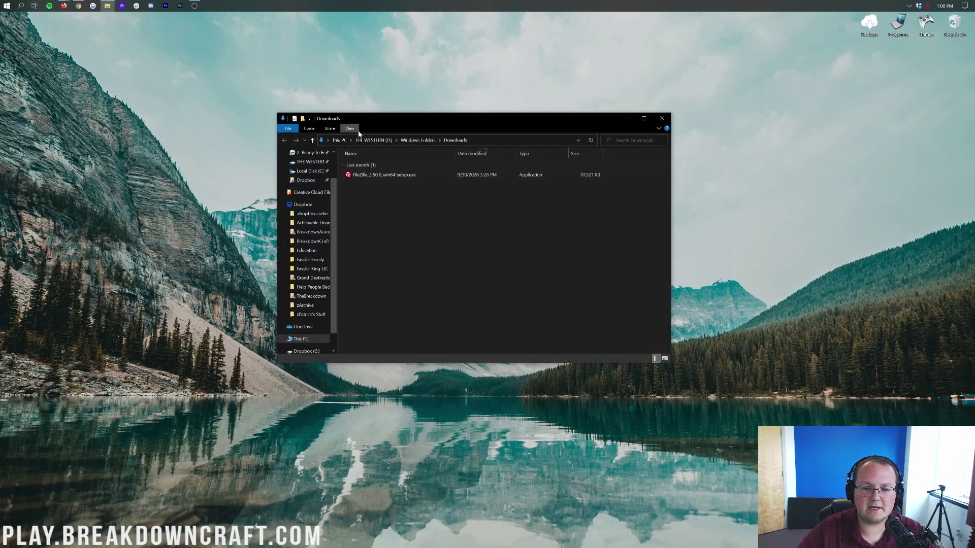
left_click_drag(402, 122, 409, 159)
left_click_drag(356, 128, 391, 157)
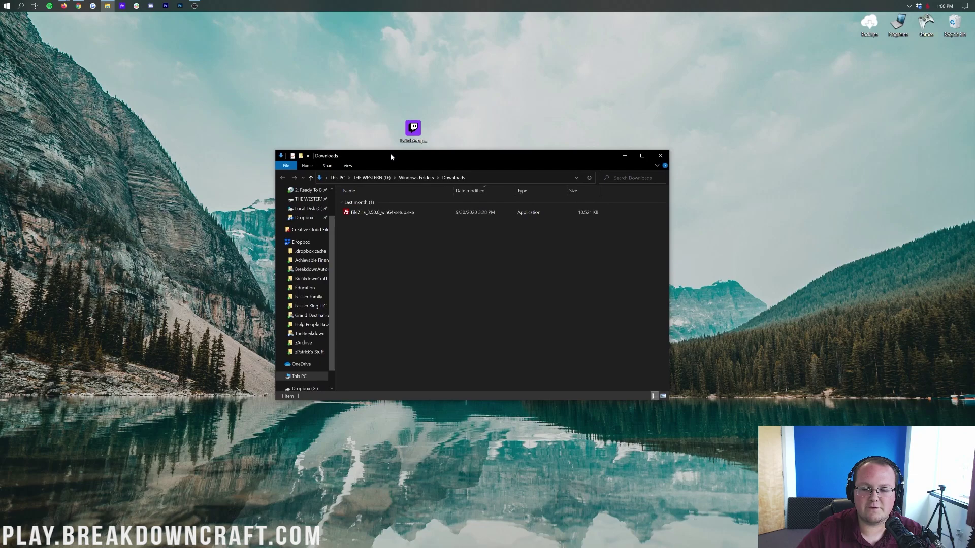
left_click(660, 155)
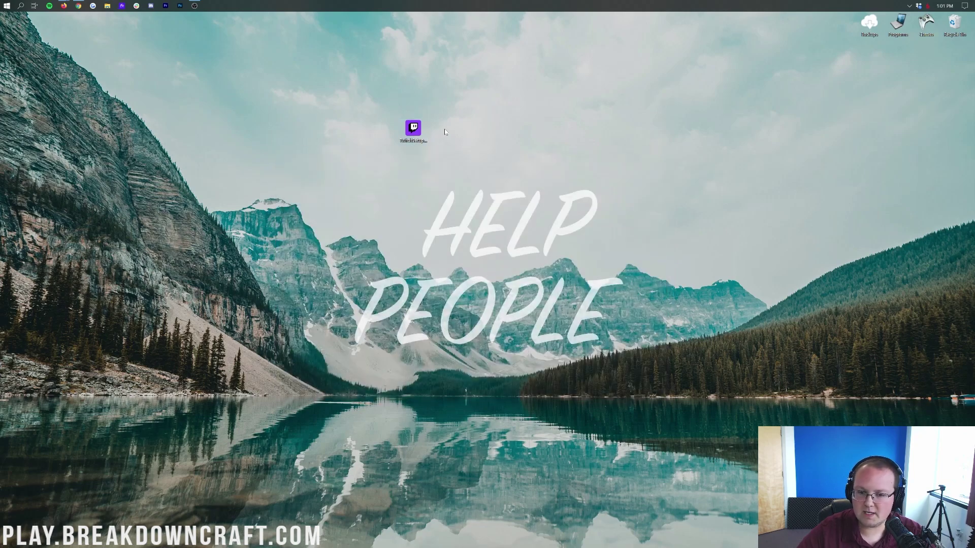
Step: Run the Twitch installer from the desktop and install the Twitch App
double_click(416, 133)
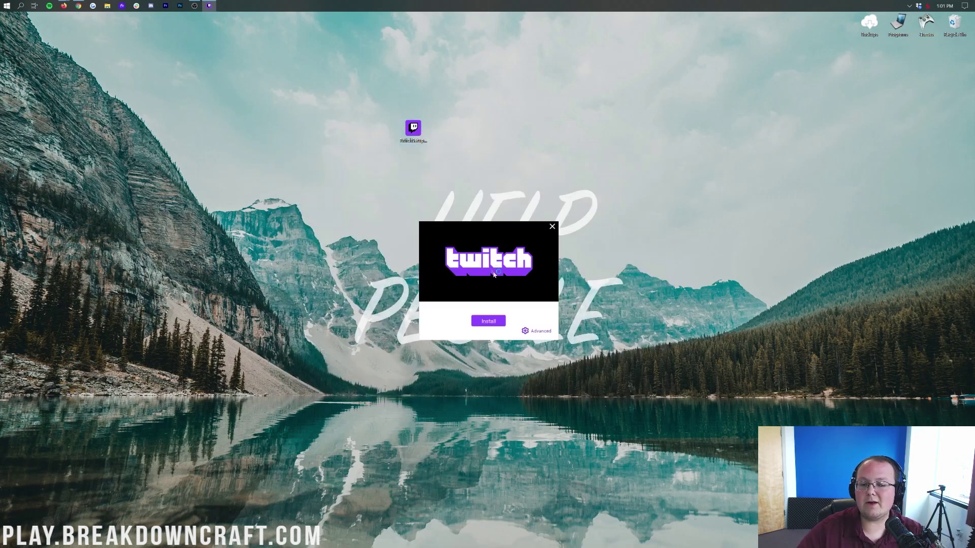
left_click(478, 324)
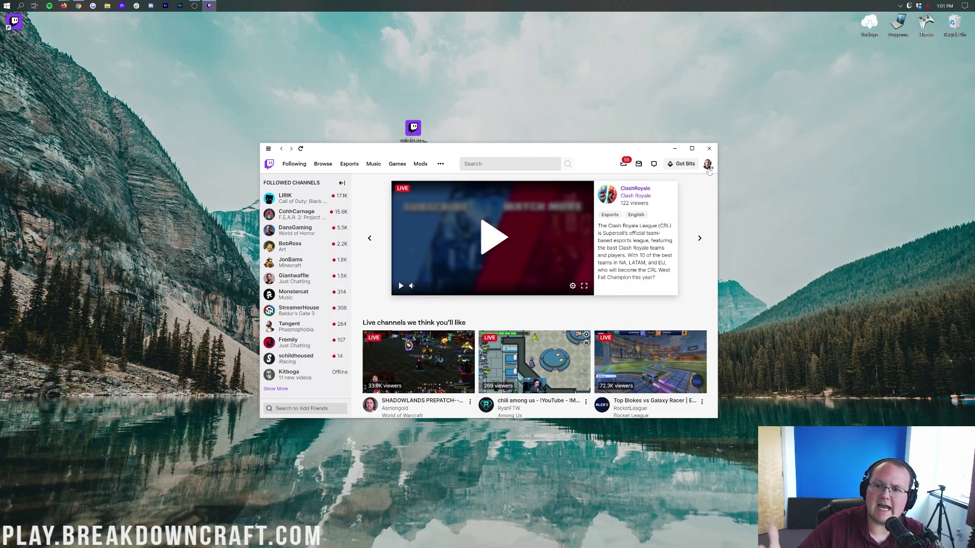
Step: Log out of the current Twitch account and log back in with the account's username
left_click(709, 170)
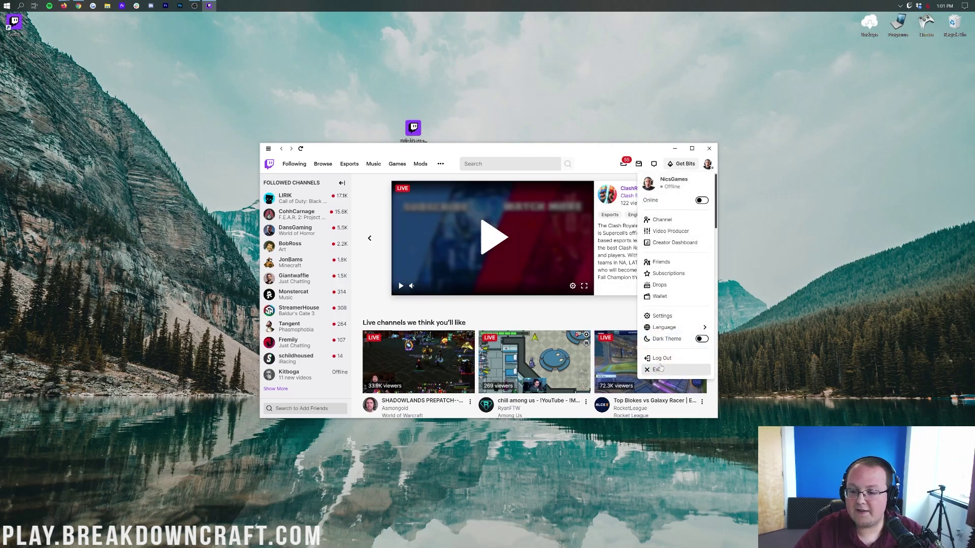
left_click(707, 166)
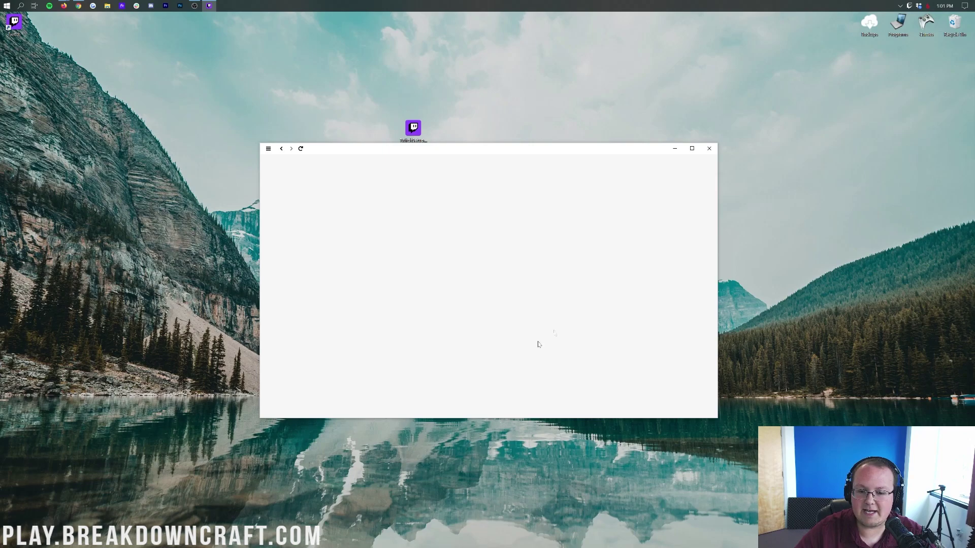
type("N")
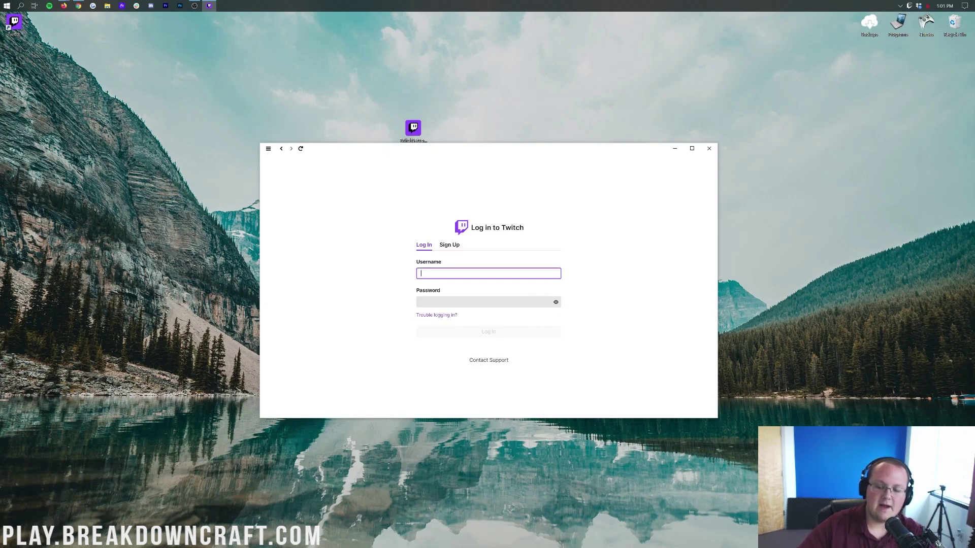
type("icsGames")
key("Tab")
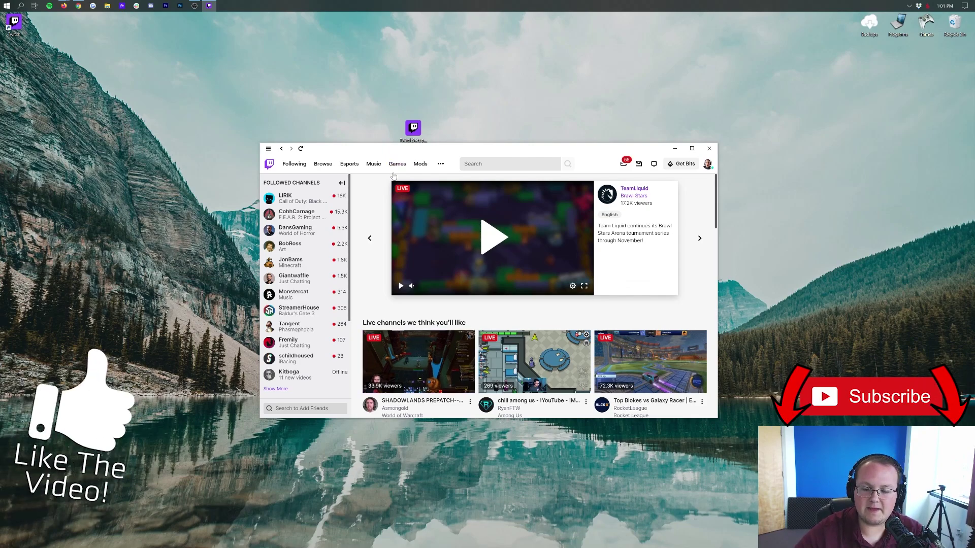
Step: Open the Mods section of the Twitch App and browse the list of supported games
left_click(422, 167)
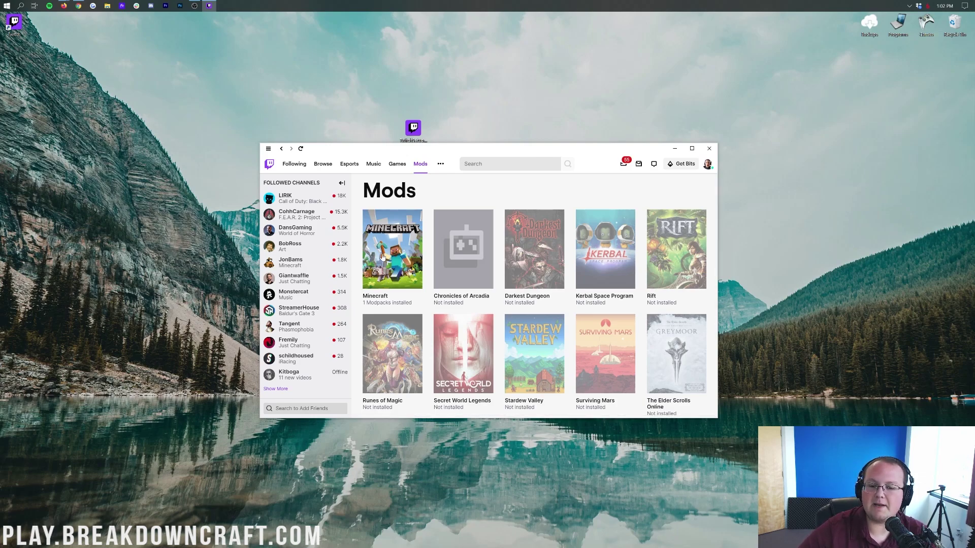
scroll(396, 283, "down", 2)
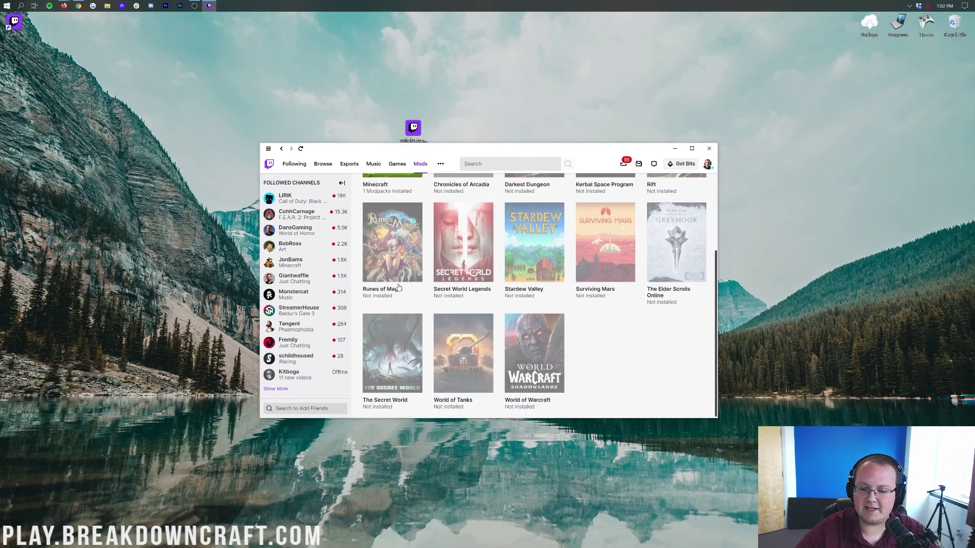
scroll(599, 279, "up", 3)
scroll(545, 317, "down", 1)
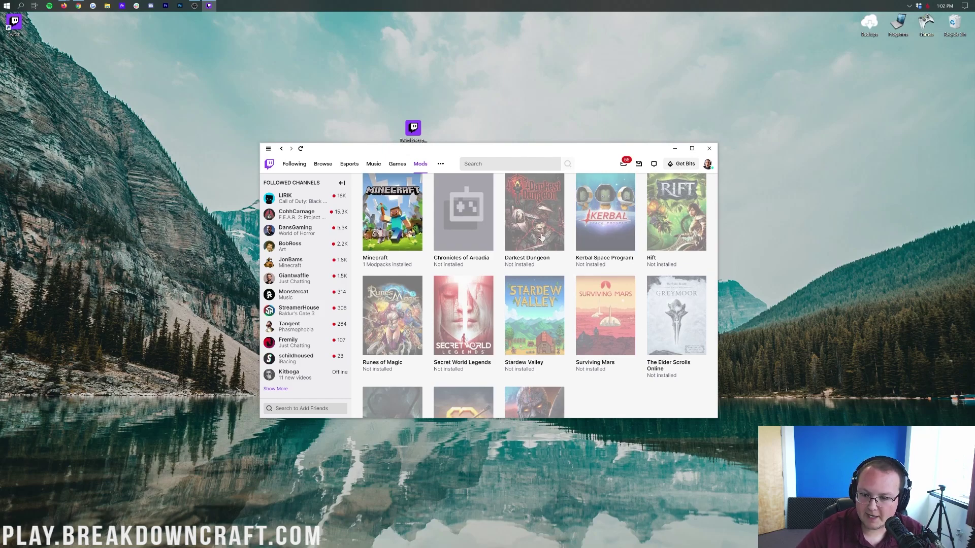
Step: Scan for an installed copy of Kerbal Space Program and return to the Mods game list
left_click(588, 233)
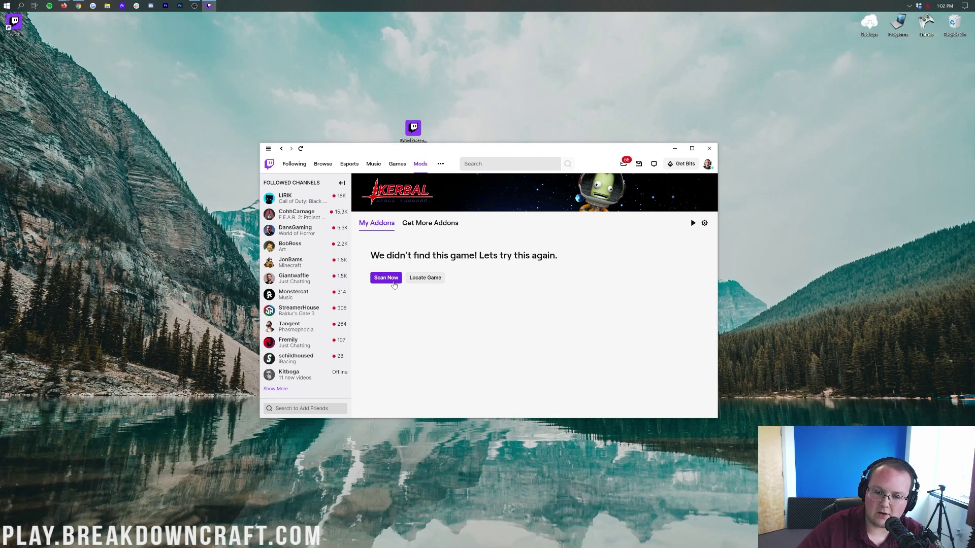
left_click(391, 281)
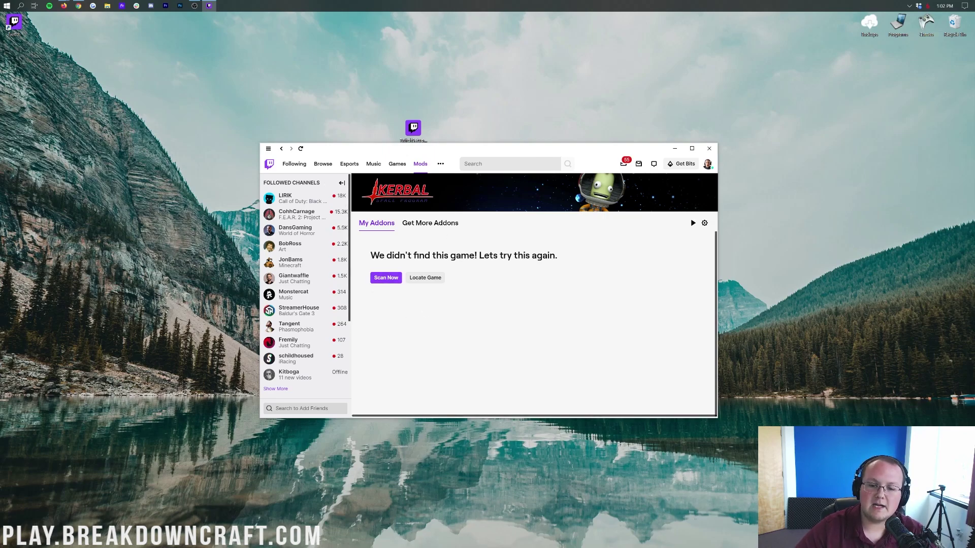
left_click(281, 148)
Step: Open Minecraft's modpacks and delete the Valhelsia 3 - 1.16 profile, confirming the deletion
left_click(398, 249)
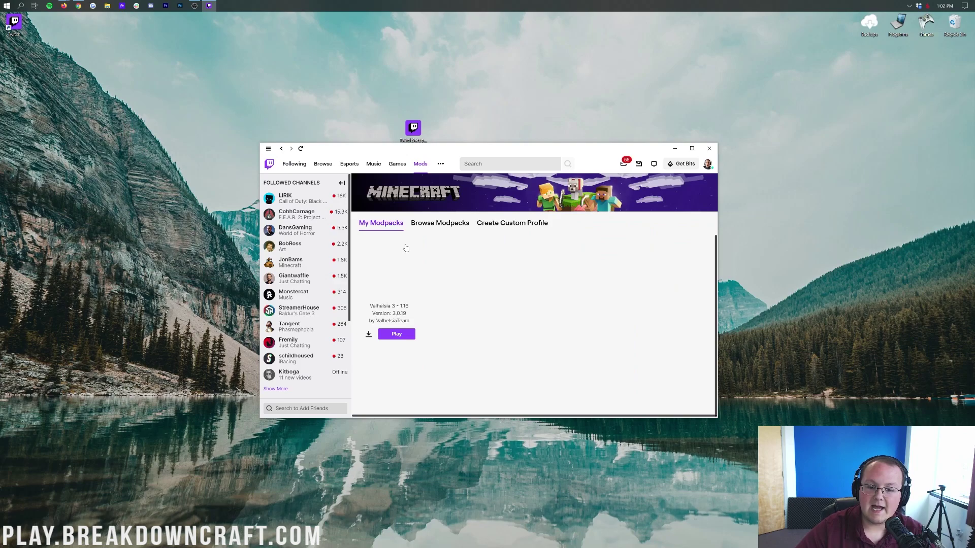
right_click(385, 291)
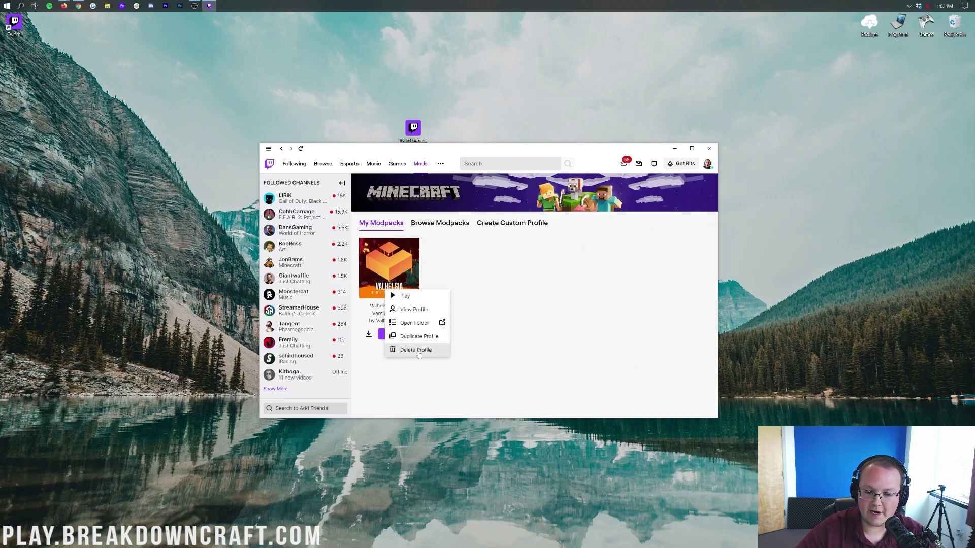
left_click(414, 349)
left_click(395, 311)
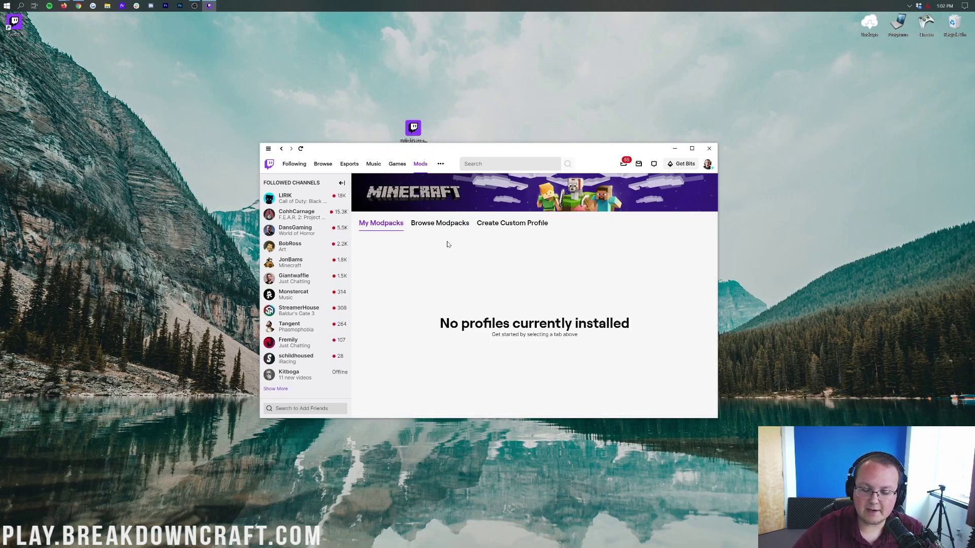
Step: Search the Minecraft modpacks for All The Mods 6 and install All the Mods 6 - ATM6 - 1.16.3
left_click(455, 227)
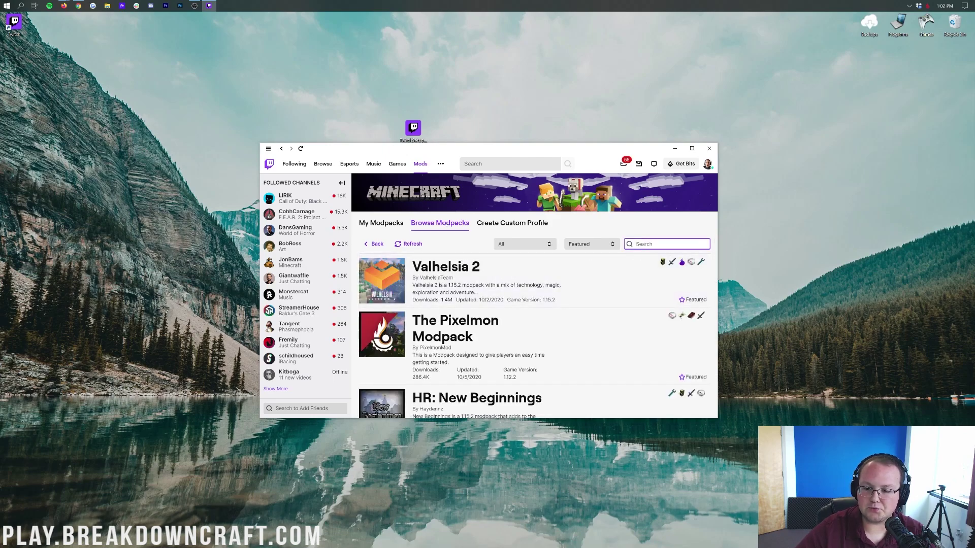
type("All The Mod")
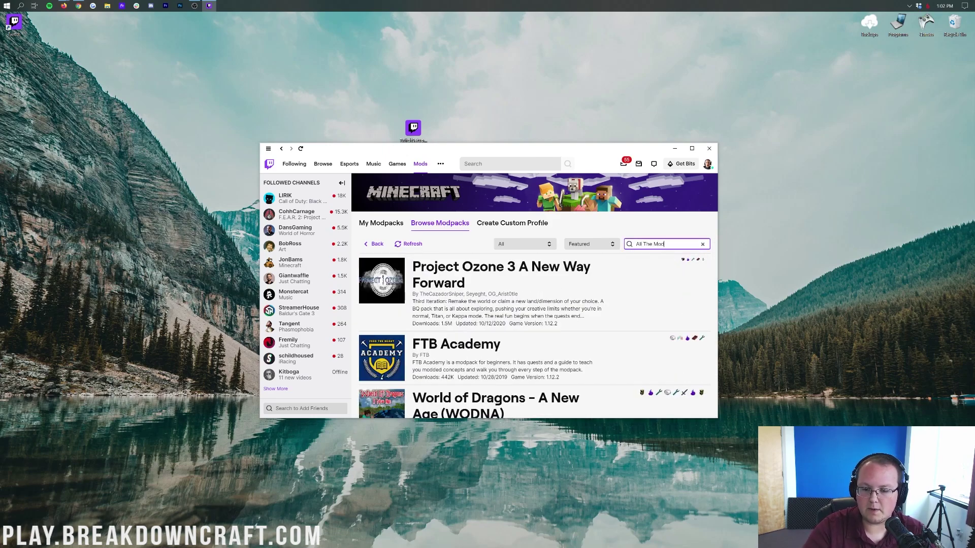
type("s 5")
key("BackSpace")
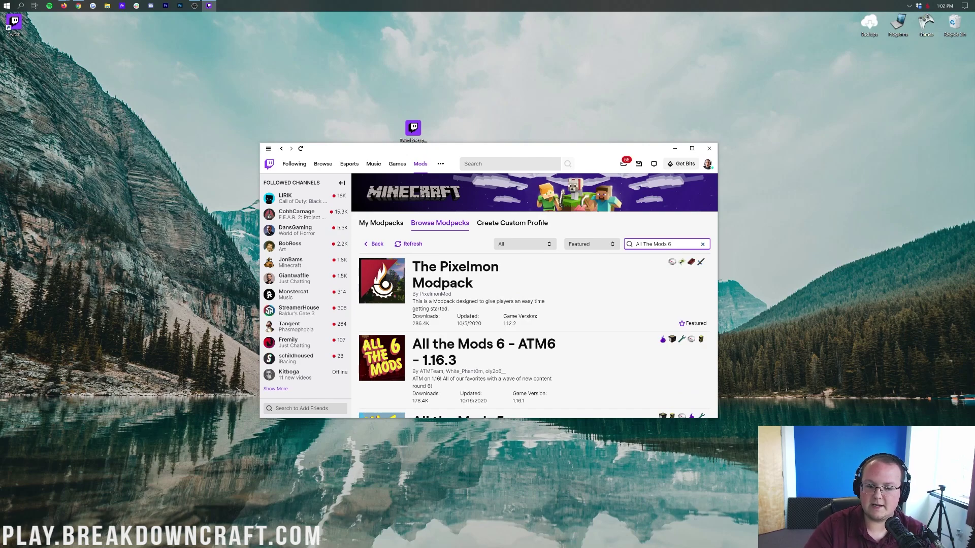
scroll(442, 289, "down", 2)
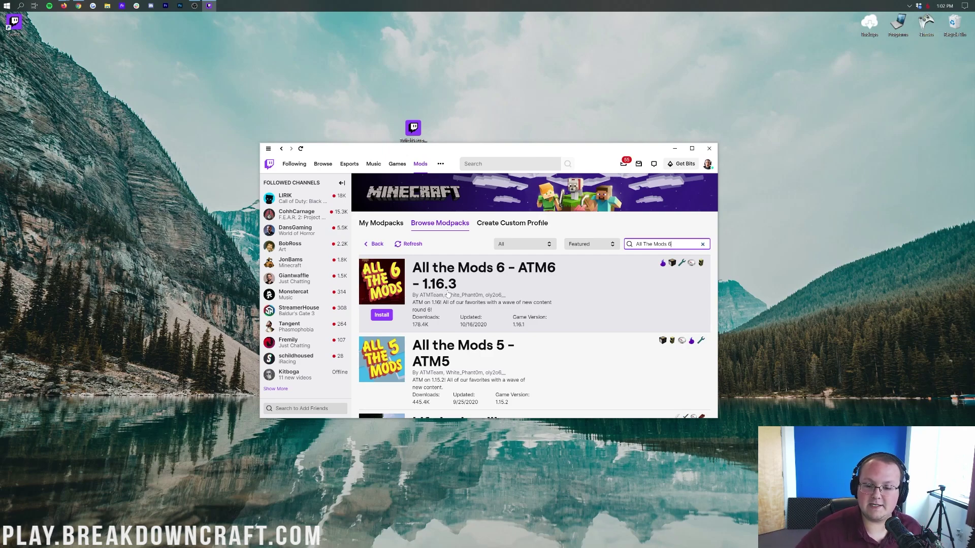
left_click(382, 316)
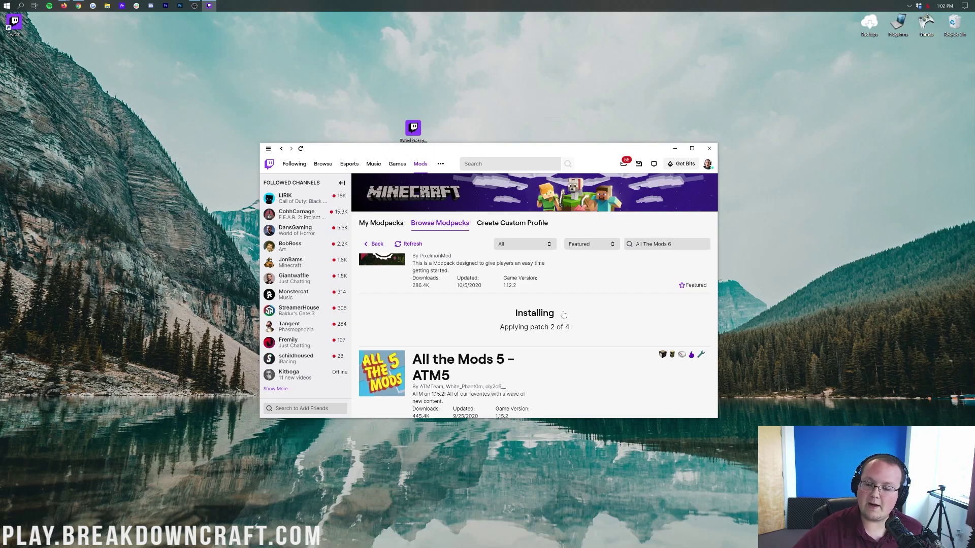
left_click(193, 4)
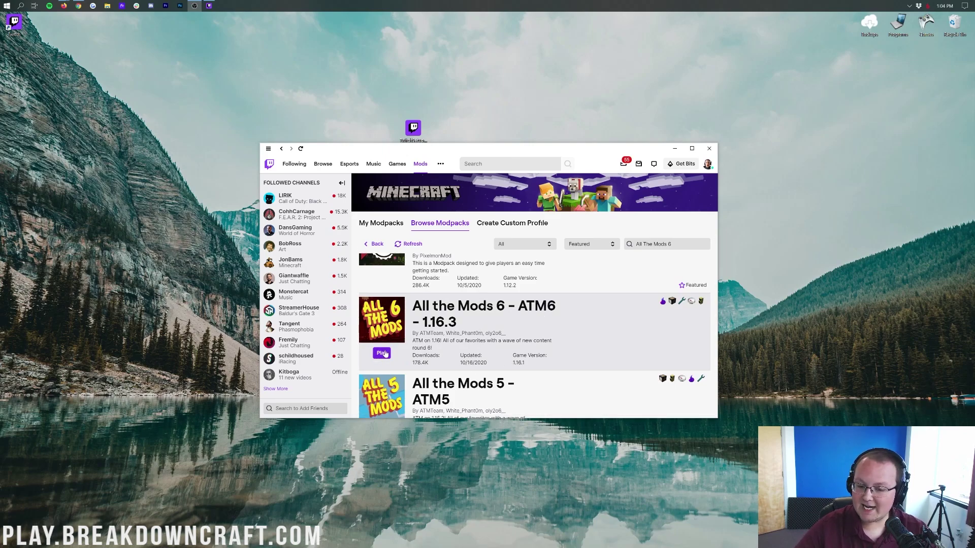
Step: Launch All the Mods 6 - ATM6 from the installed modpacks and go to the email field of the Minecraft Launcher login
left_click(382, 353)
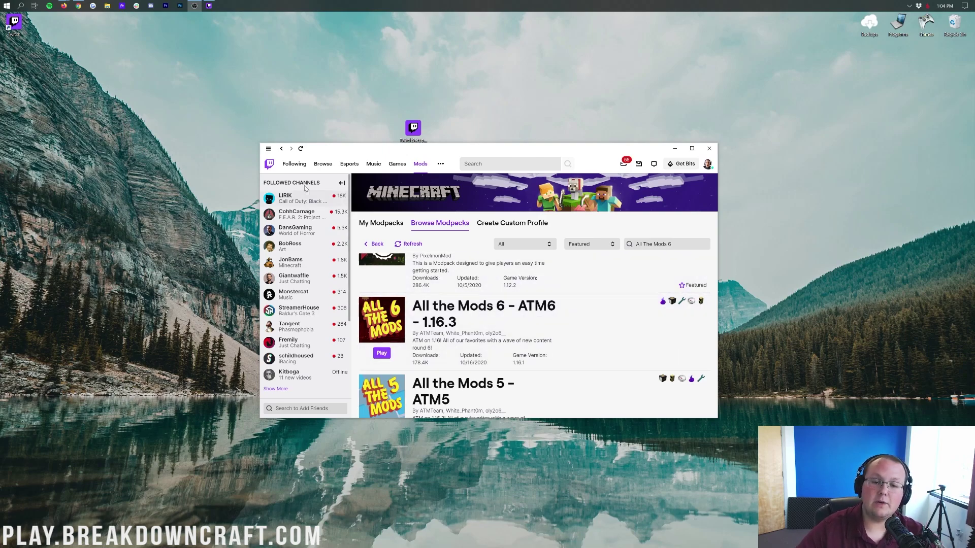
left_click(399, 226)
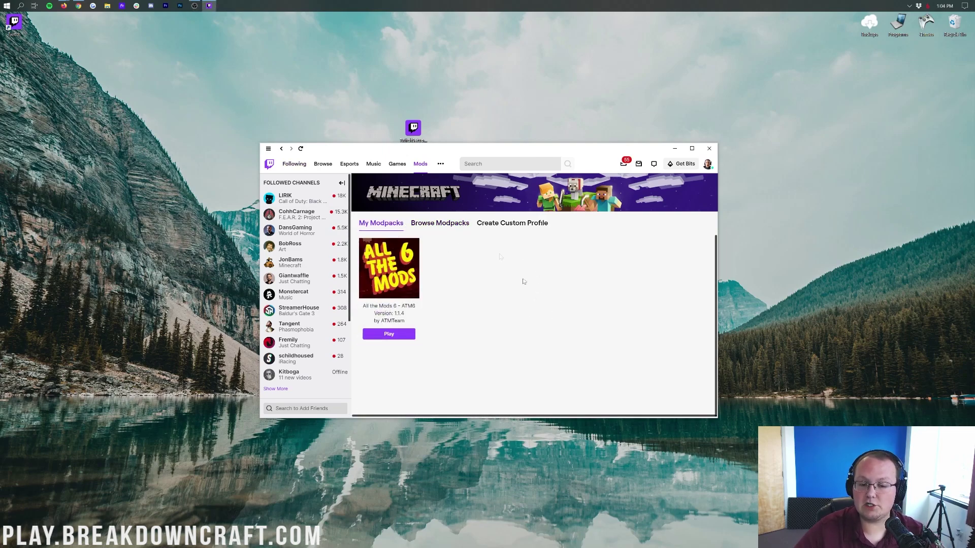
left_click(398, 335)
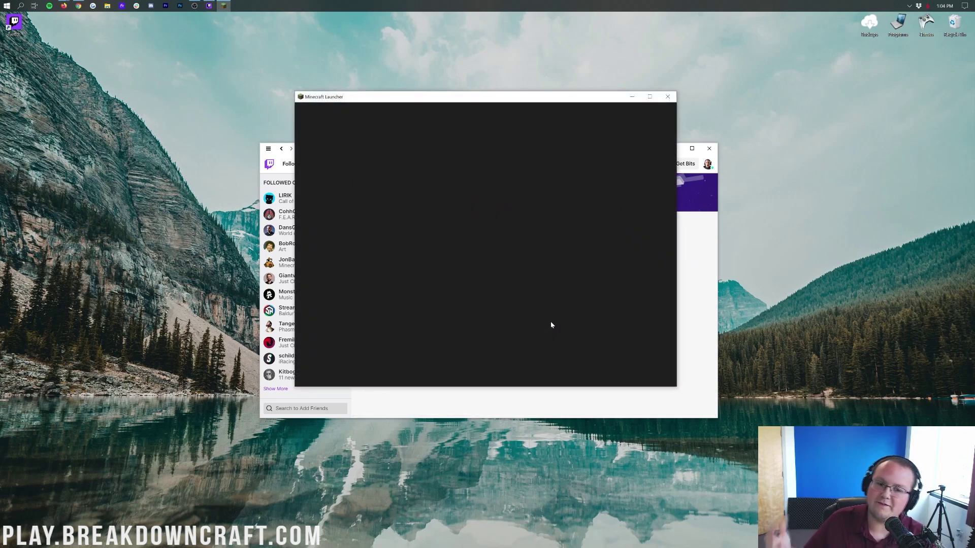
left_click(330, 112)
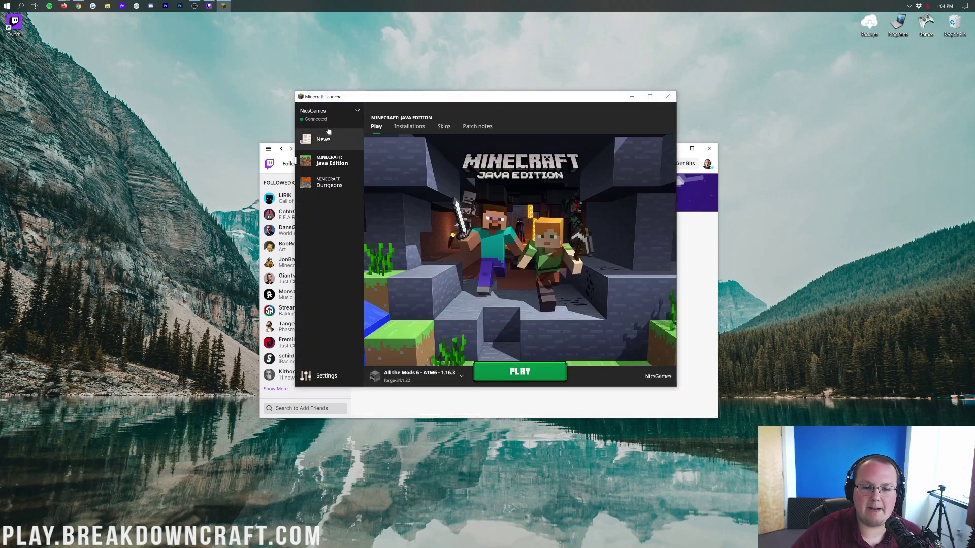
left_click(325, 160)
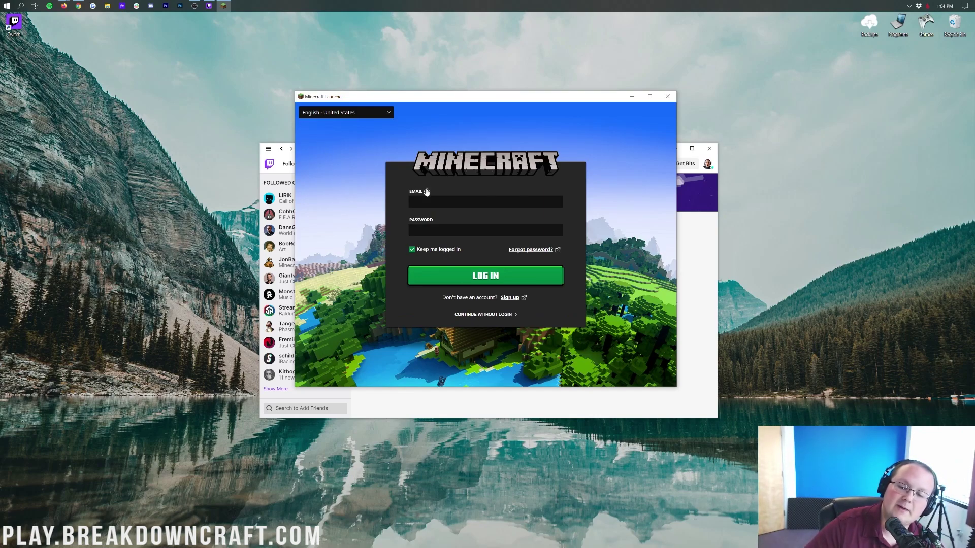
left_click(442, 203)
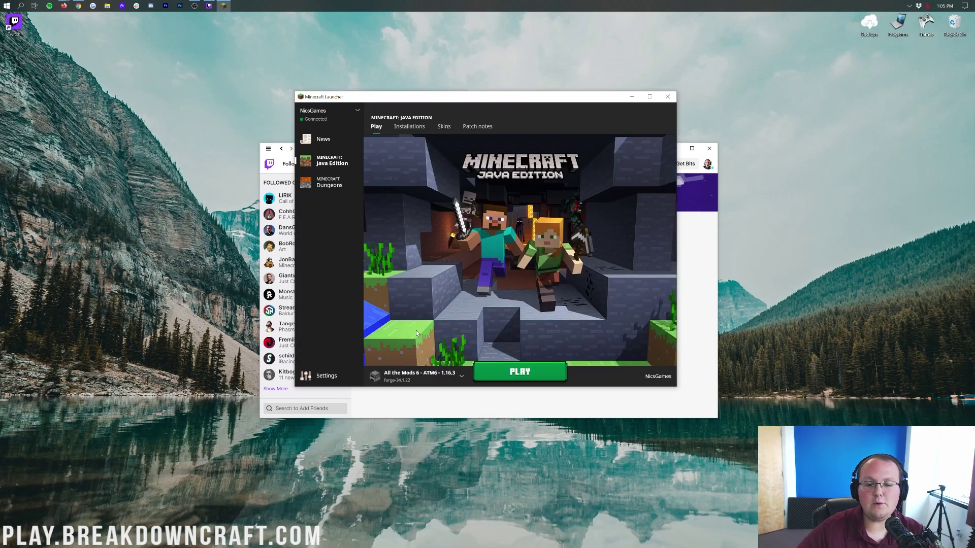
Step: Check the launcher's selectable installations for All the Mods 6 - ATM6 - 1.16.3 and restart the launcher from the modpack
left_click(435, 381)
left_click(433, 381)
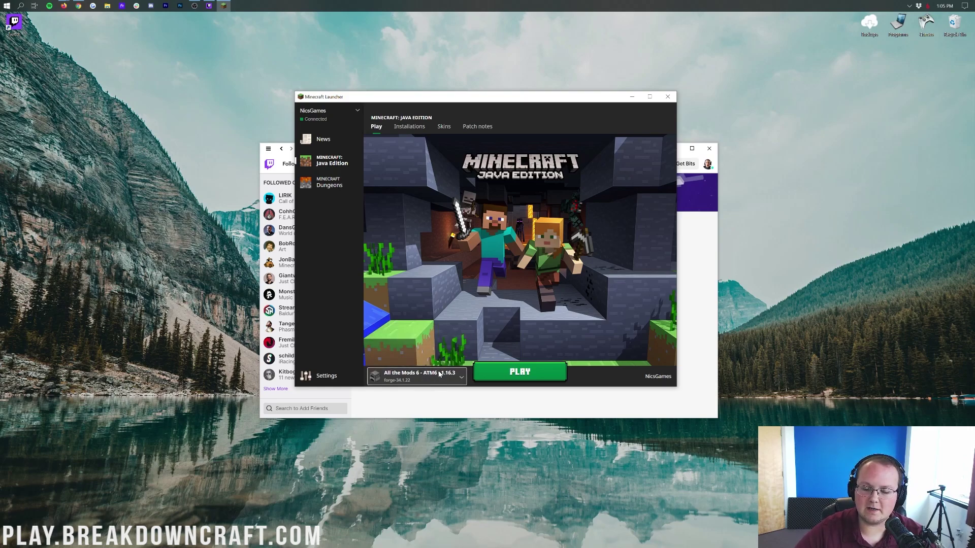
left_click(440, 380)
left_click(415, 342)
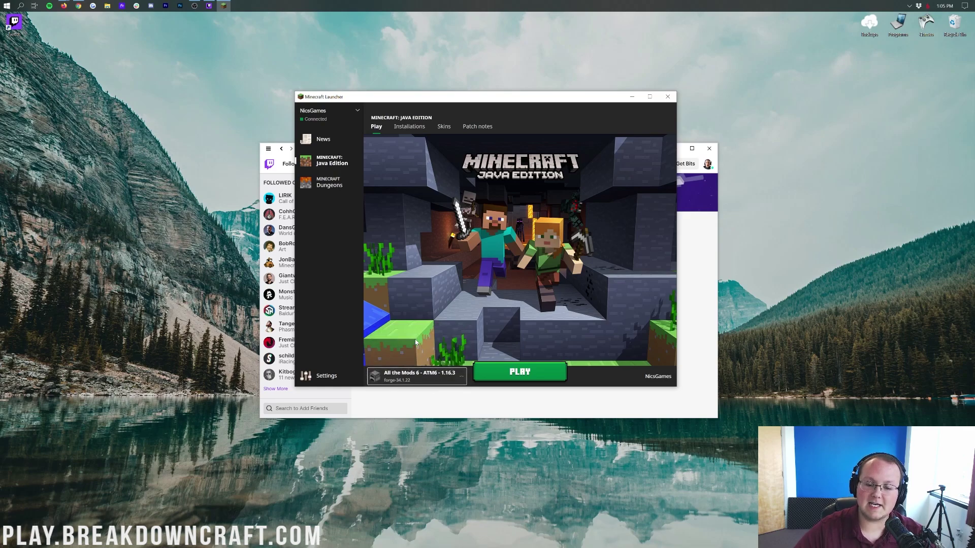
left_click(427, 373)
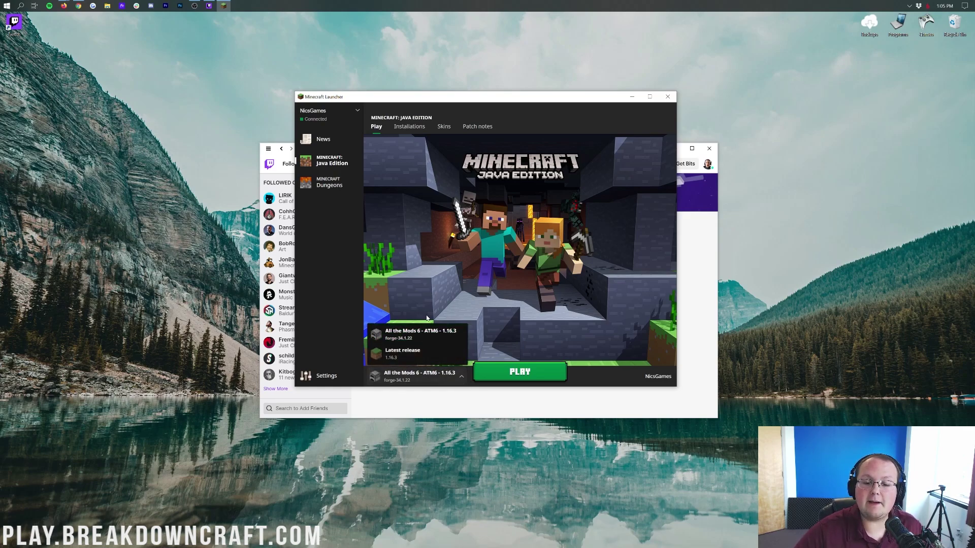
left_click(415, 260)
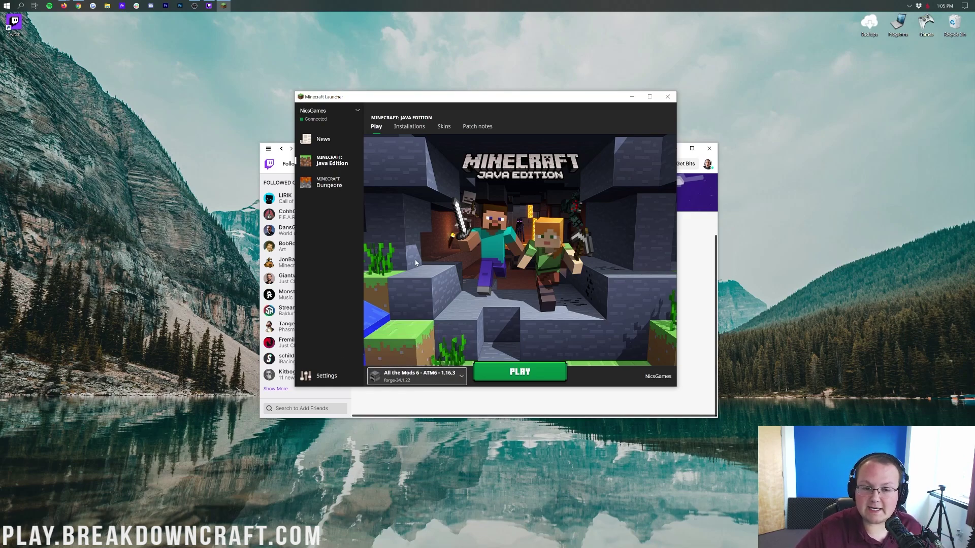
left_click(668, 97)
left_click(388, 333)
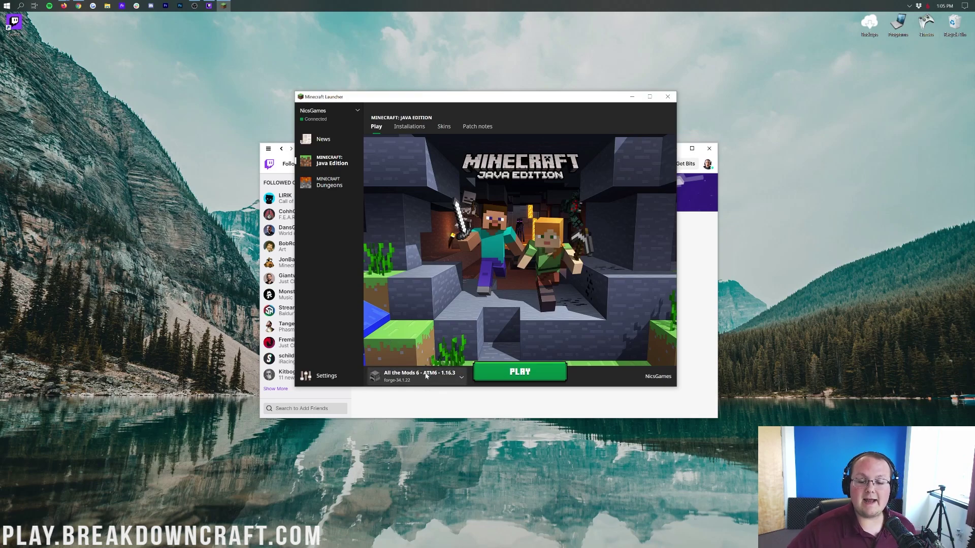
Step: Open the All the Mods 6 - ATM6 - 1.16.3 installation for editing and set its resolution to 1920 x 1080
left_click(409, 126)
mouse_move(470, 168)
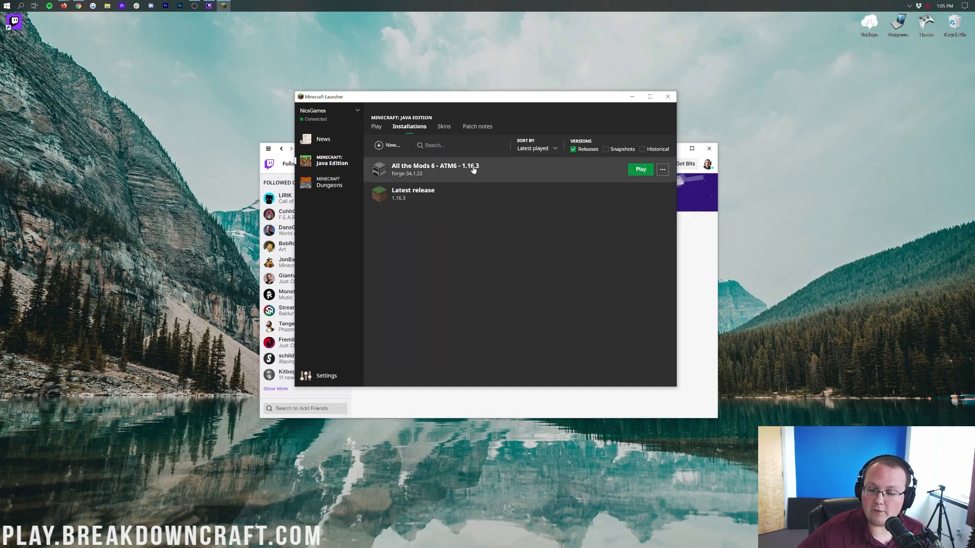
left_click(663, 171)
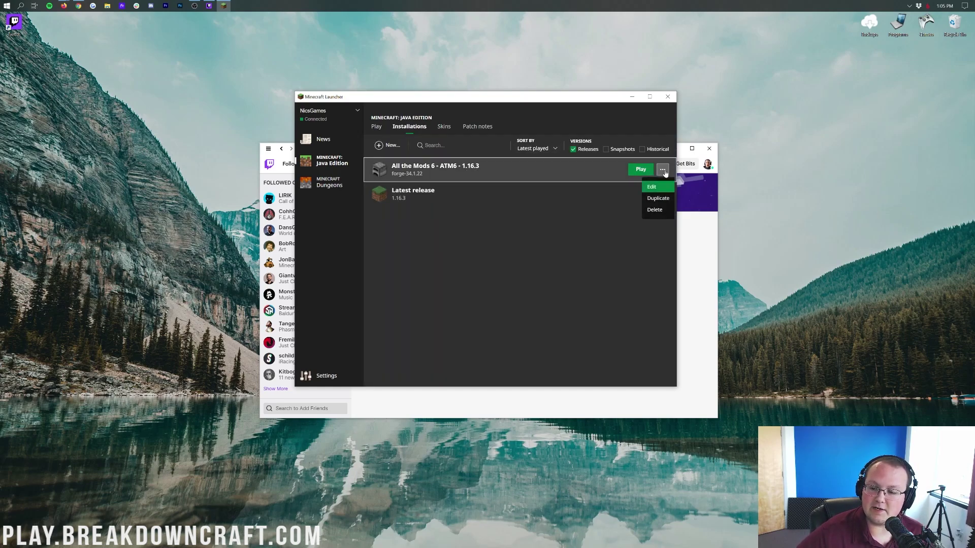
left_click(661, 185)
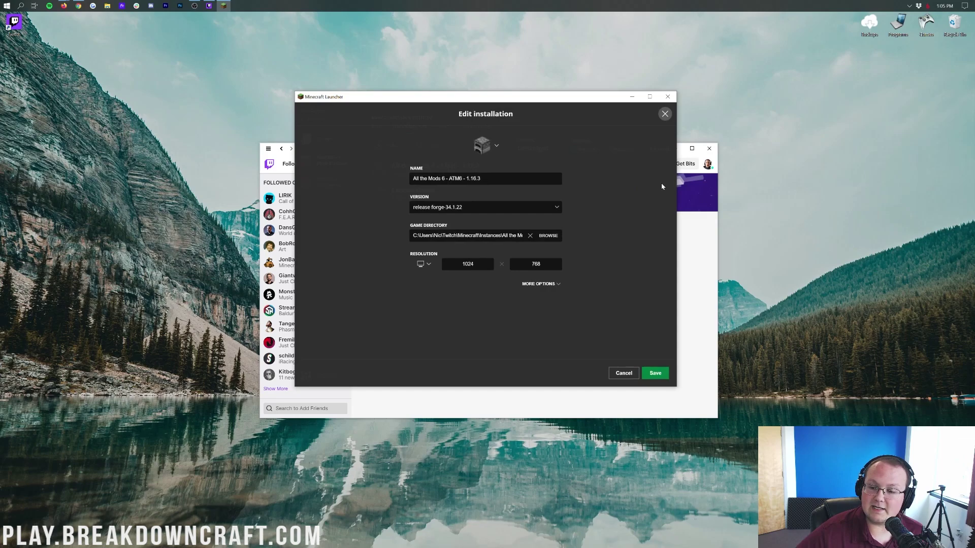
left_click(424, 264)
left_click(431, 235)
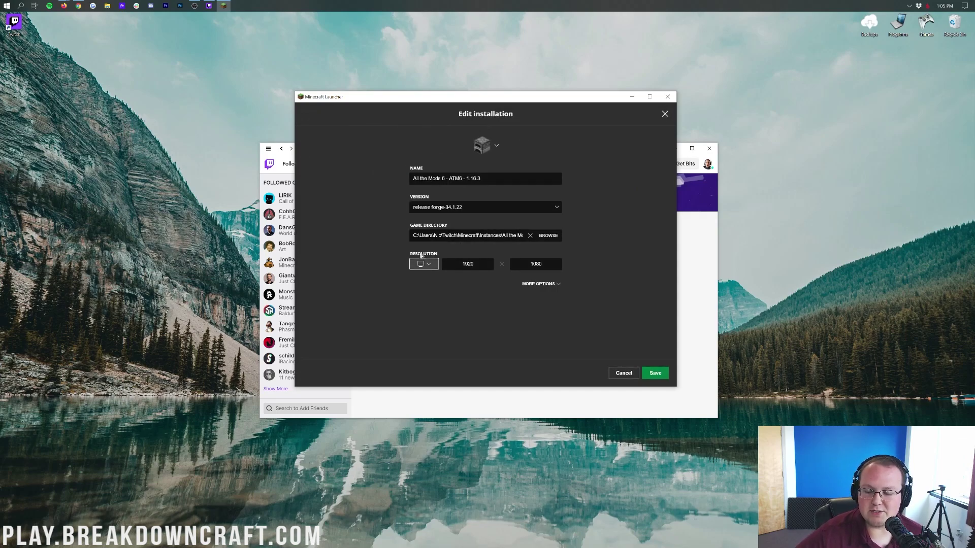
Step: Set the installation's maximum memory in the JVM arguments to -Xmx5228m and save the installation
left_click(538, 284)
left_click(427, 333)
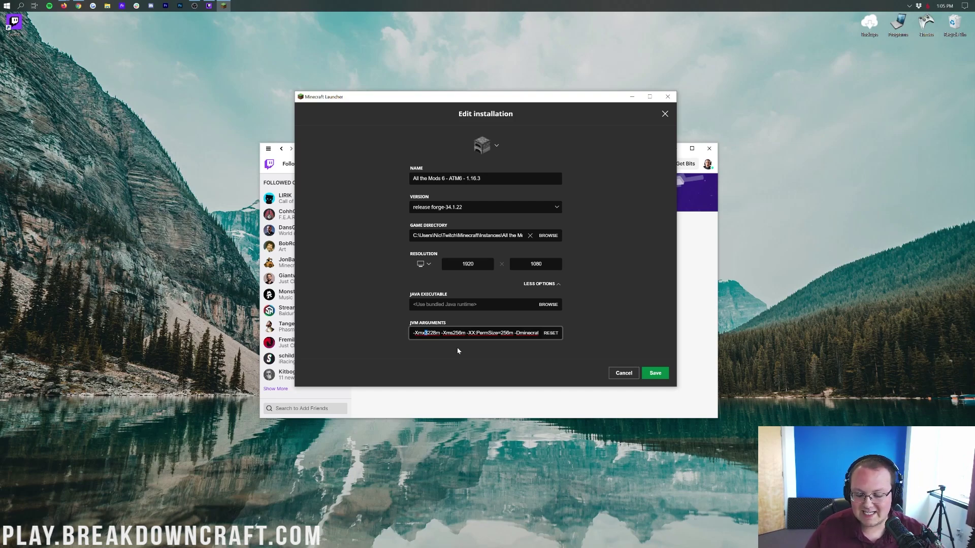
type("4")
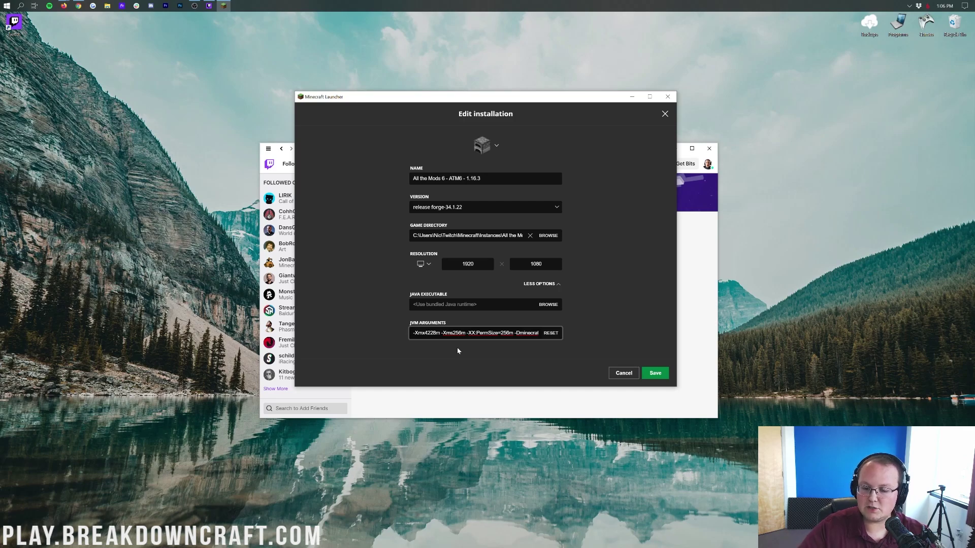
key("BackSpace")
type("8")
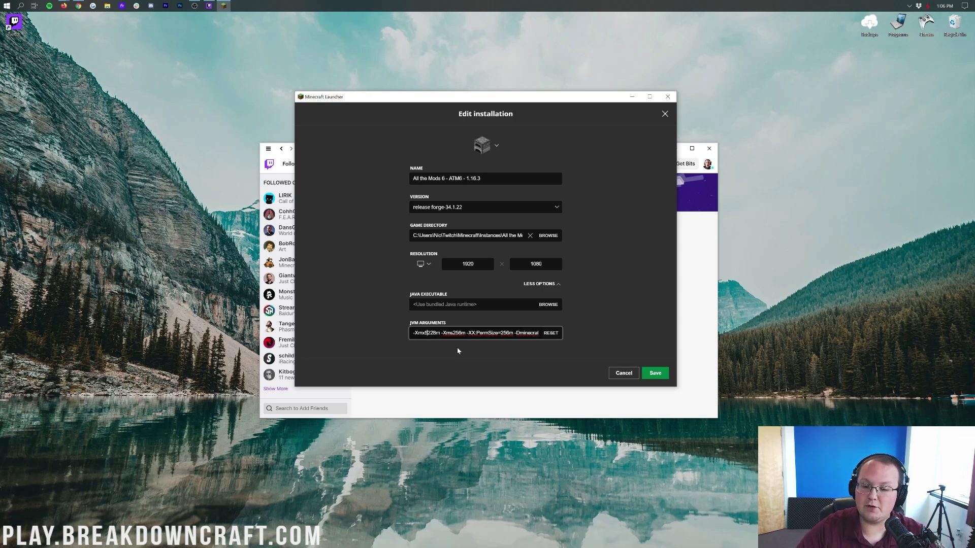
left_click(584, 309)
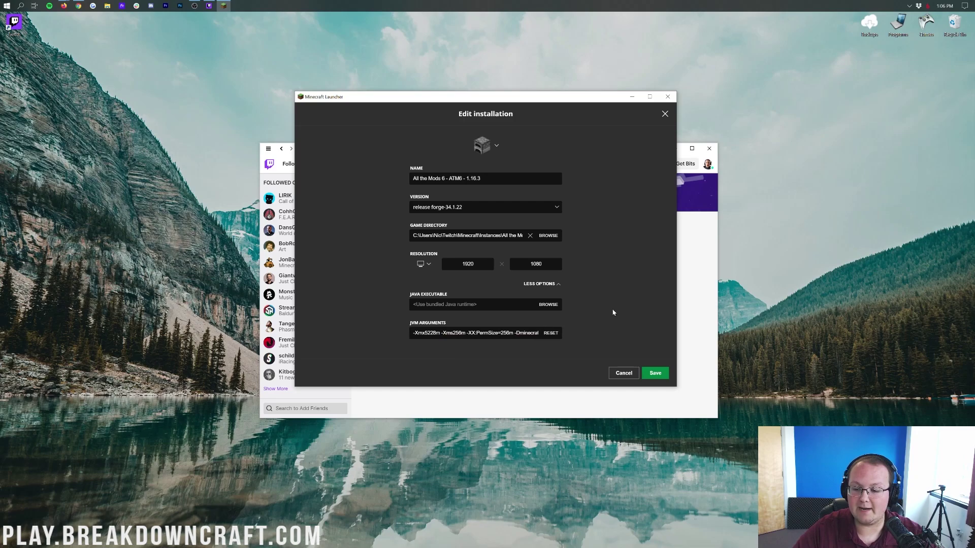
left_click(655, 373)
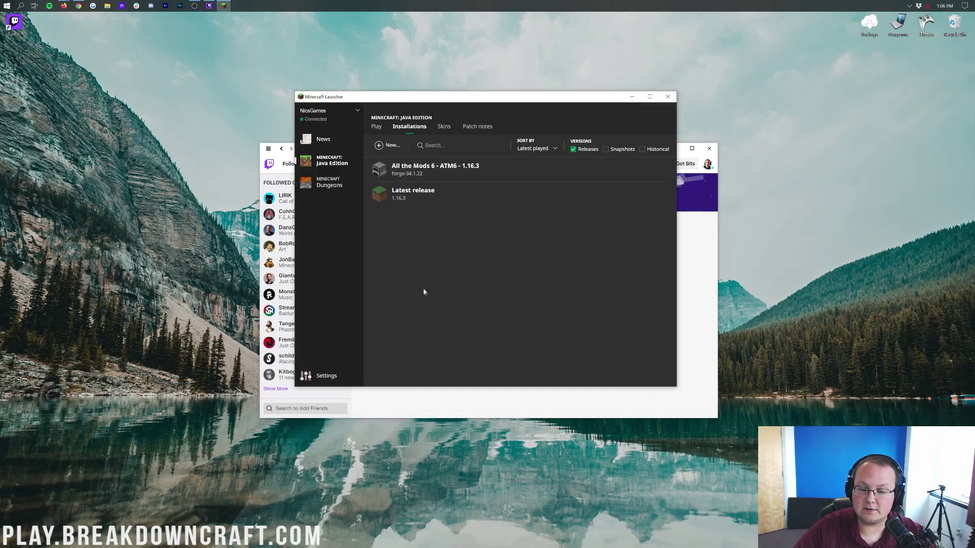
Step: Start the All the Mods 6 installation and look through the game's list of loaded mods
left_click(649, 172)
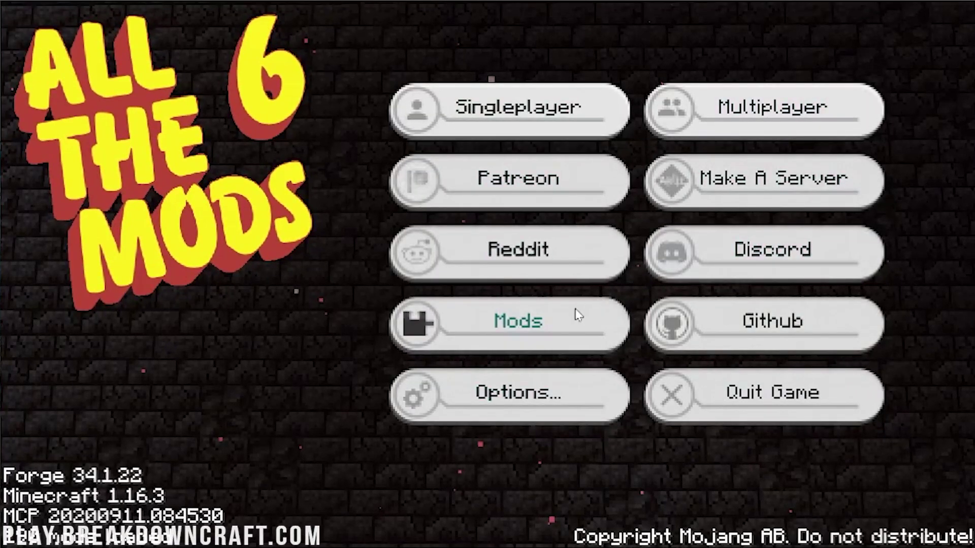
left_click(525, 339)
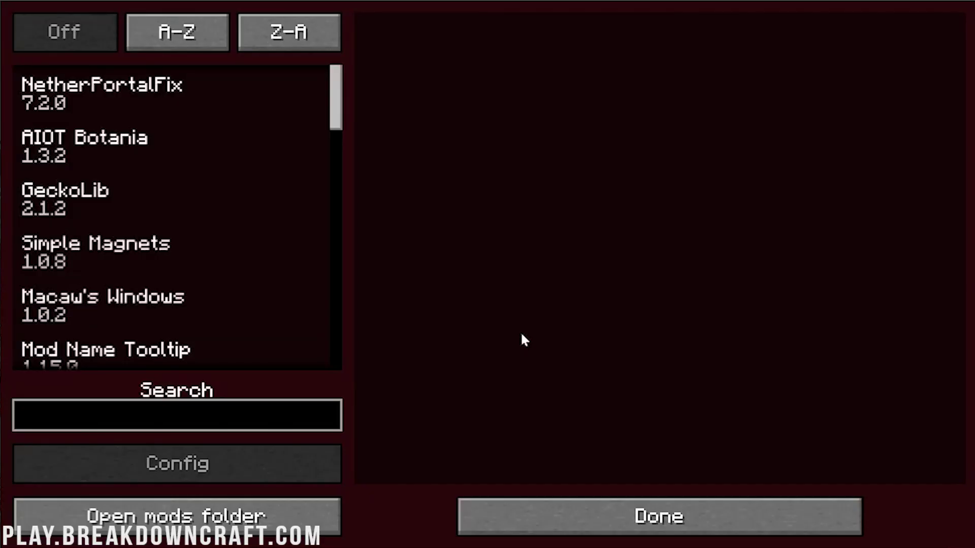
scroll(323, 284, "down", 20)
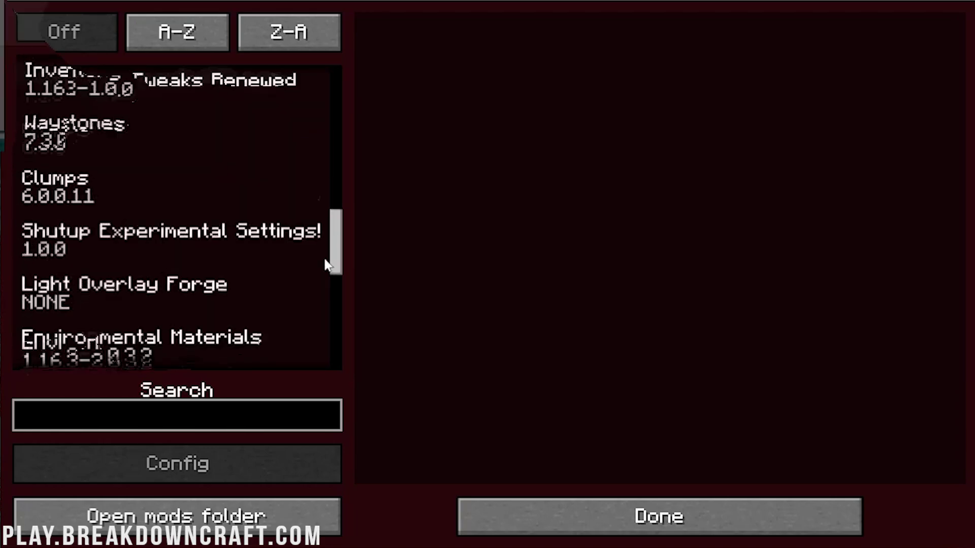
scroll(323, 285, "down", 12)
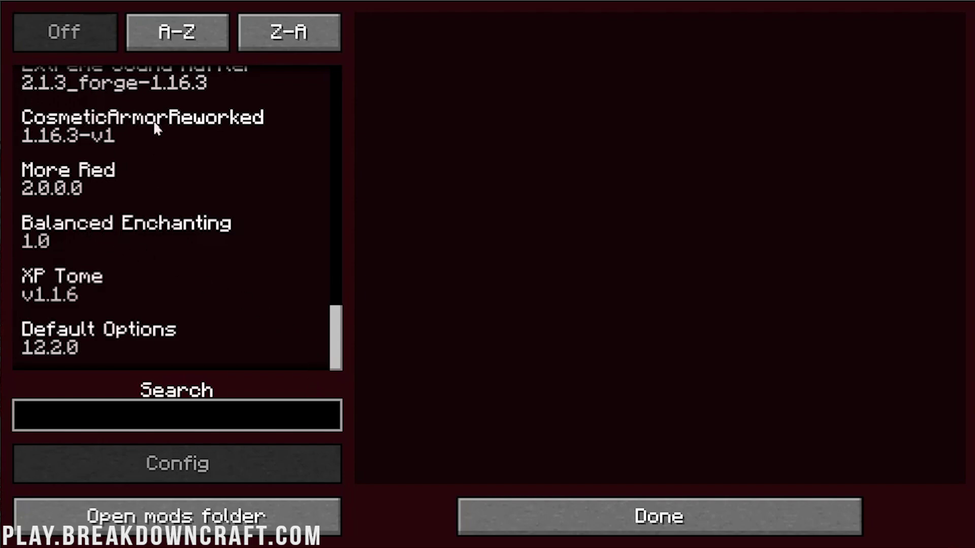
Step: View the modpack's mods folder, close it and return to the game's title screen
left_click(193, 528)
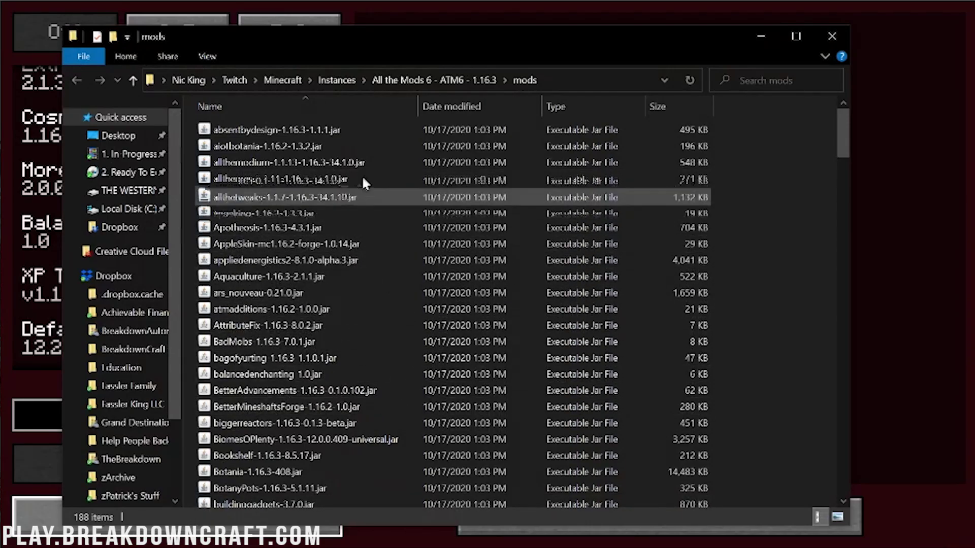
left_click(832, 36)
left_click(655, 511)
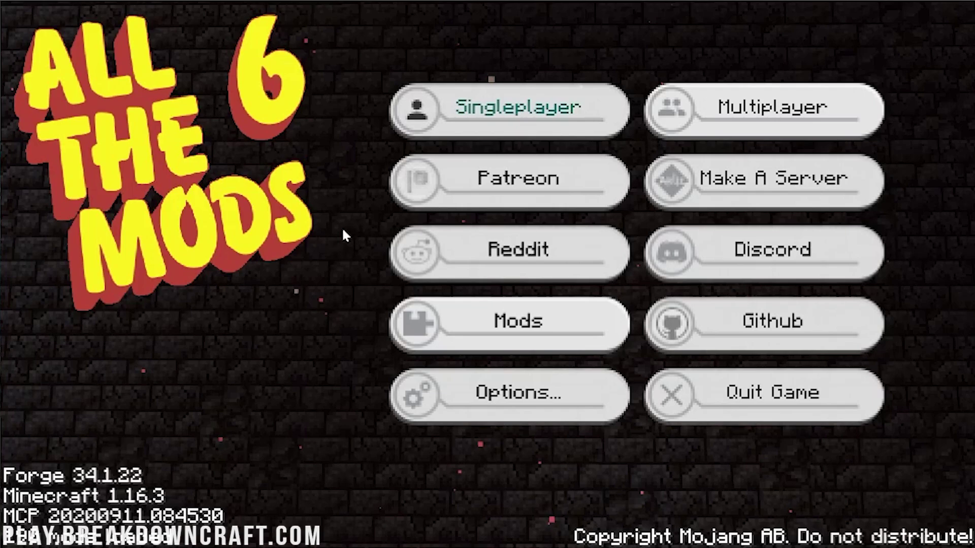
Step: Set up a new singleplayer world in Creative game mode with the world name Test
key("Return")
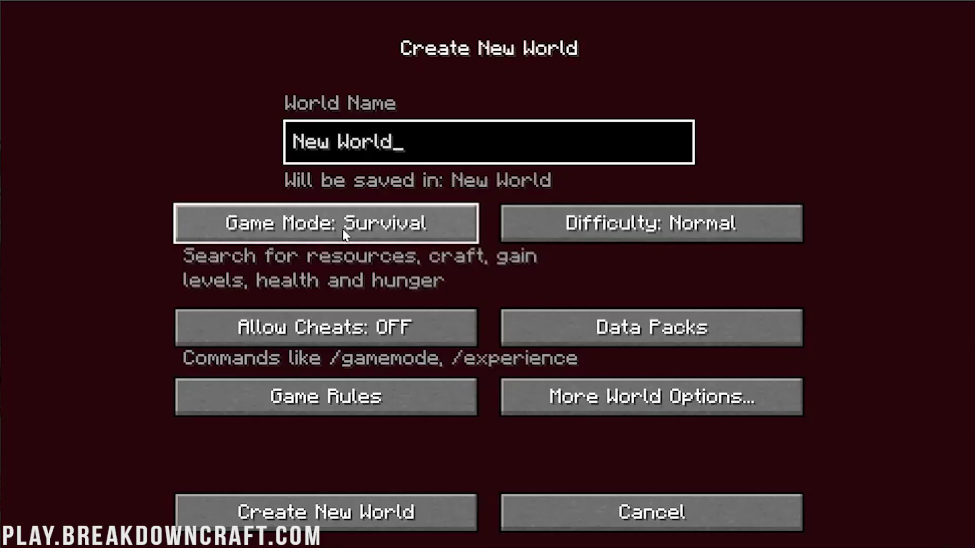
left_click(350, 226)
left_click(350, 225)
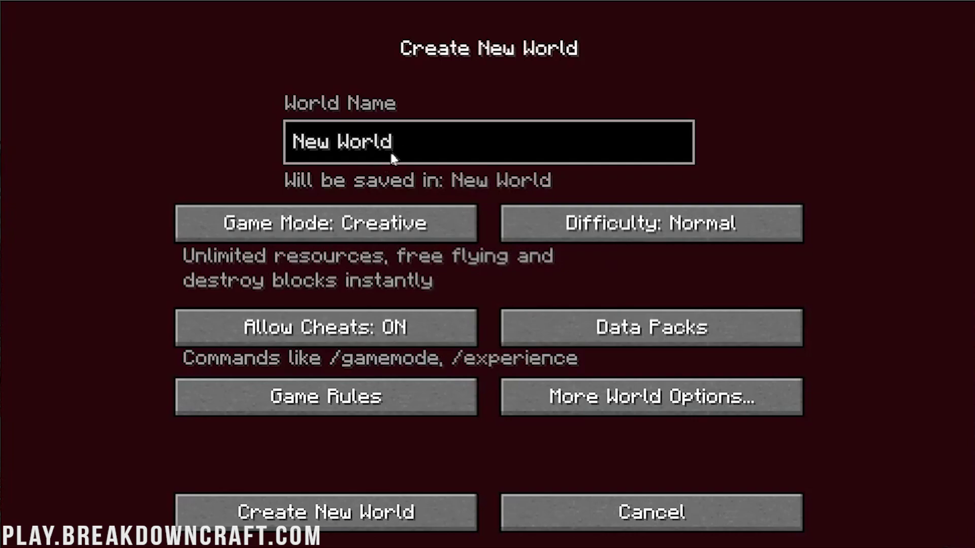
key("ctrl+a")
type("Test")
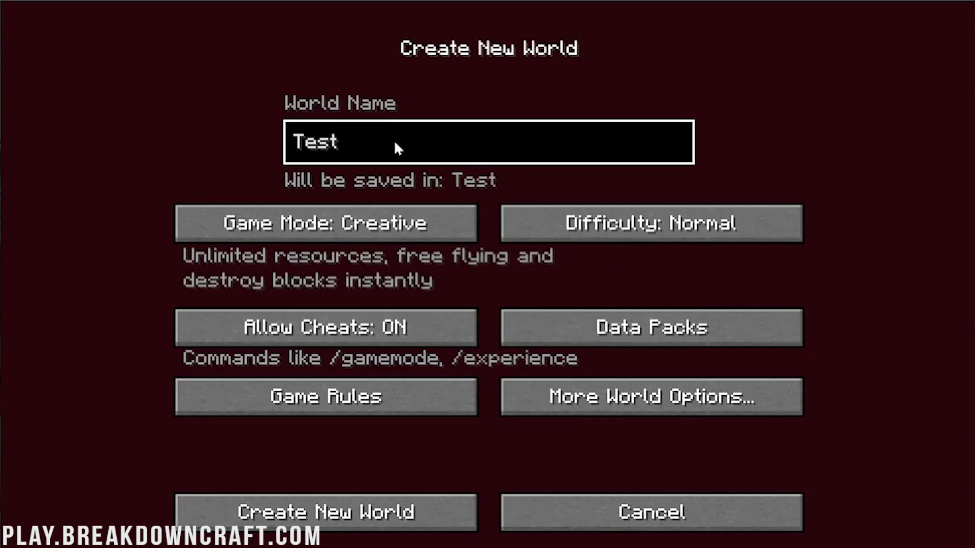
Step: Complete the world name as Test World All Th and create the world
type(" Wold All")
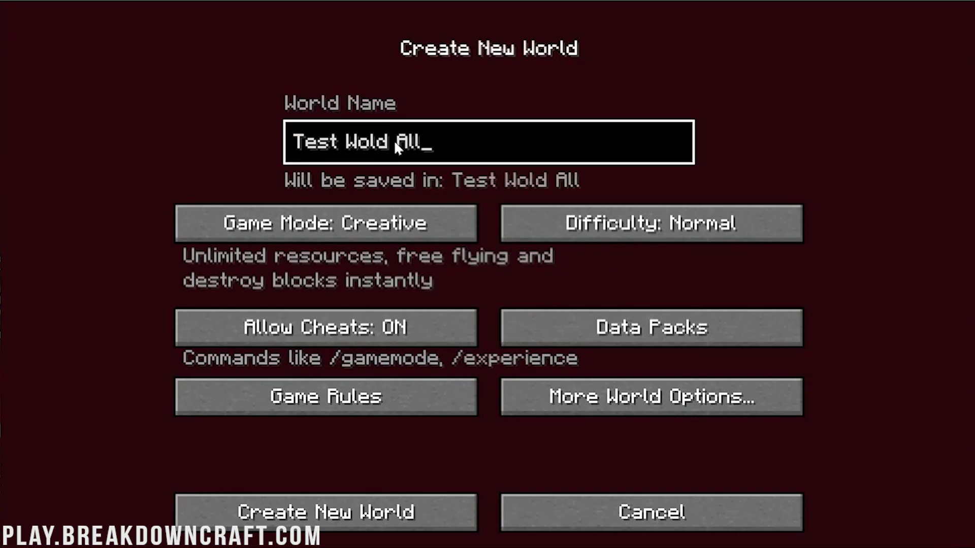
key("BackSpace")
key("BackSpace")
key("BackSpace")
key("BackSpace")
key("BackSpace")
key("BackSpace")
type("rld All Th")
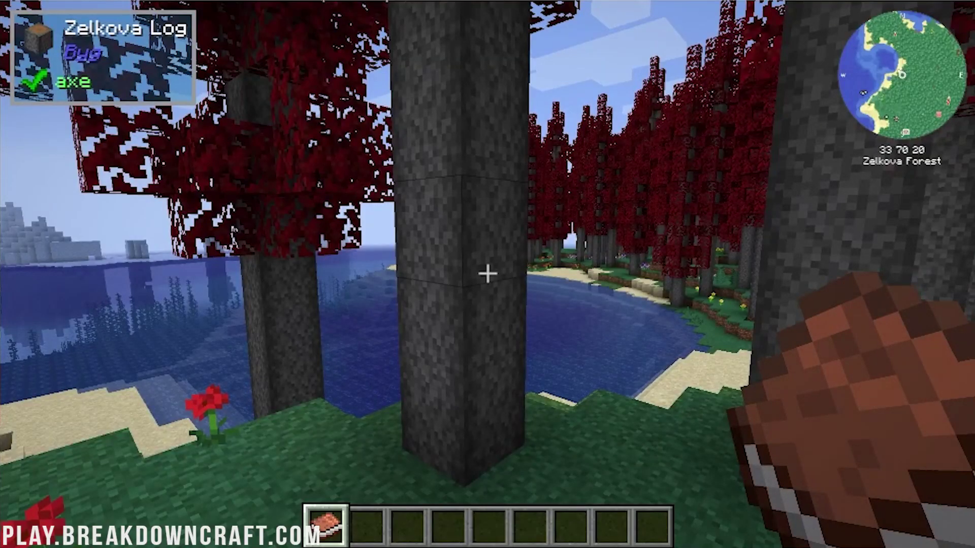
Step: Show the debug overlay, check the frame rate and memory while walking among the Zelkova trees, and hide the overlay
key("F3")
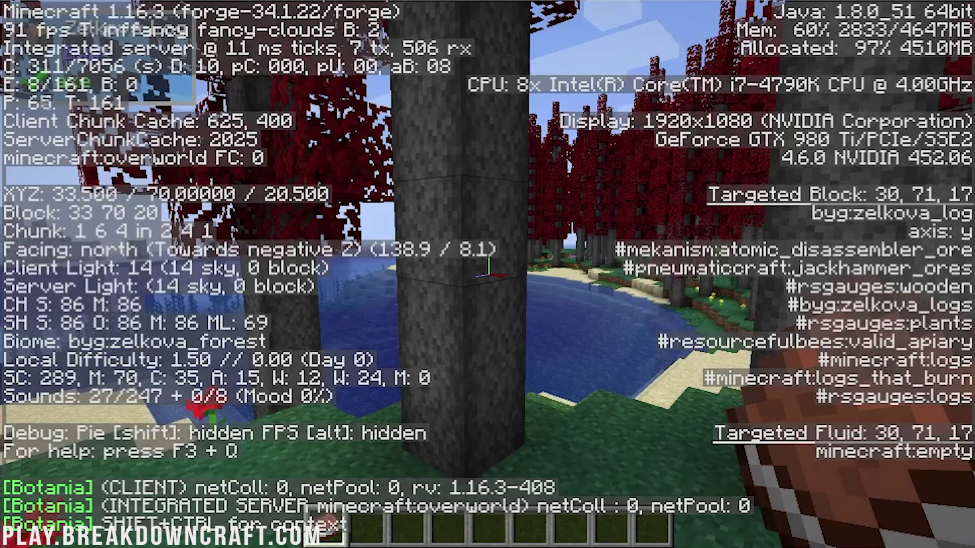
key("w")
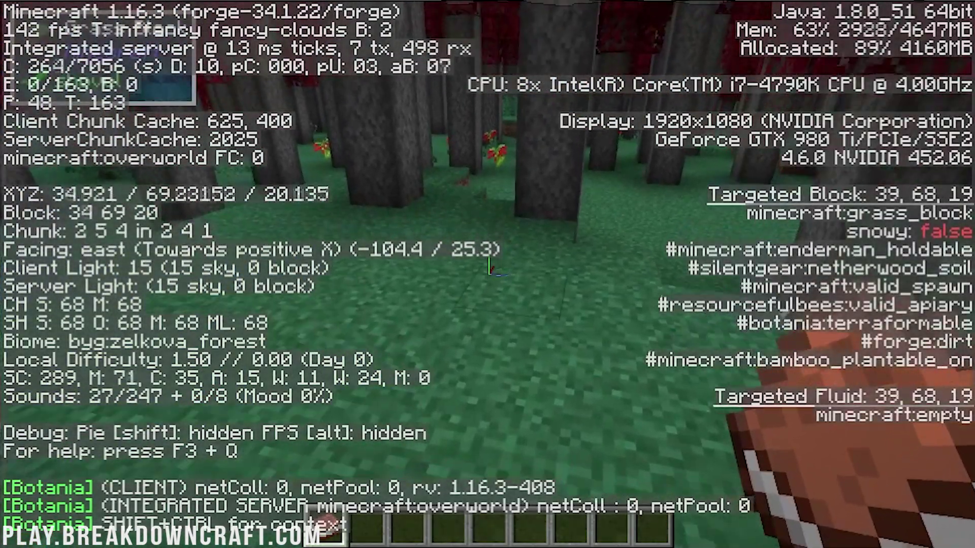
key("w")
key("a")
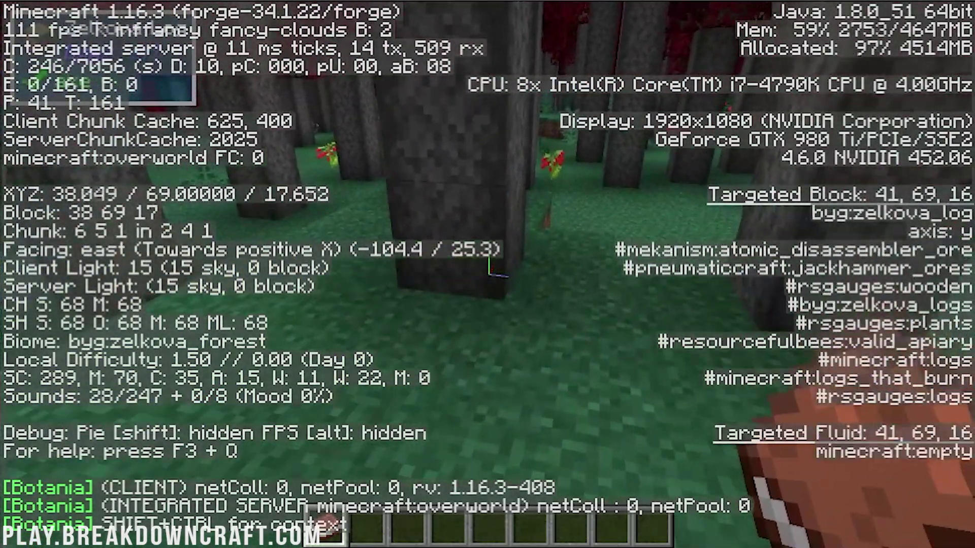
key("w")
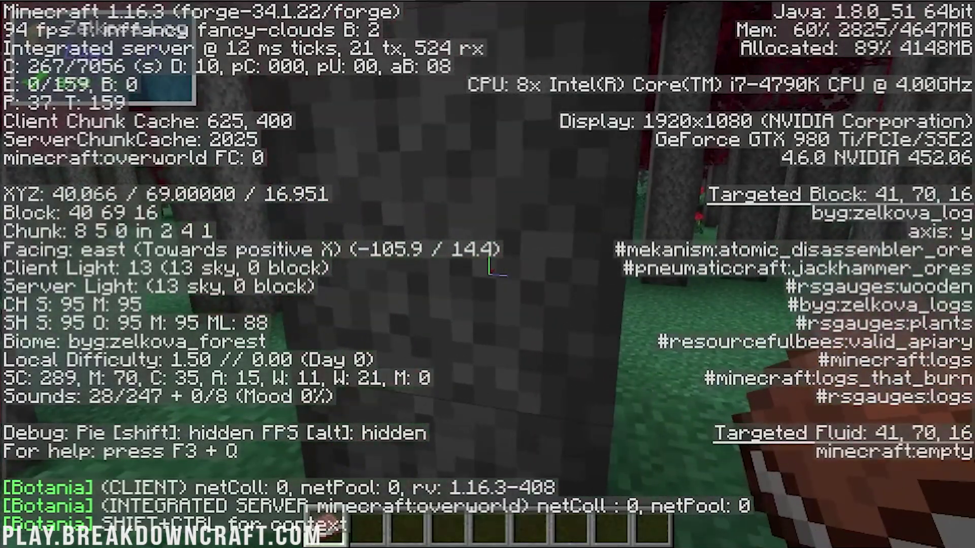
key("F3")
Step: Look through the Worn Notebook's categories and check which mod it comes from in the inventory
key("2")
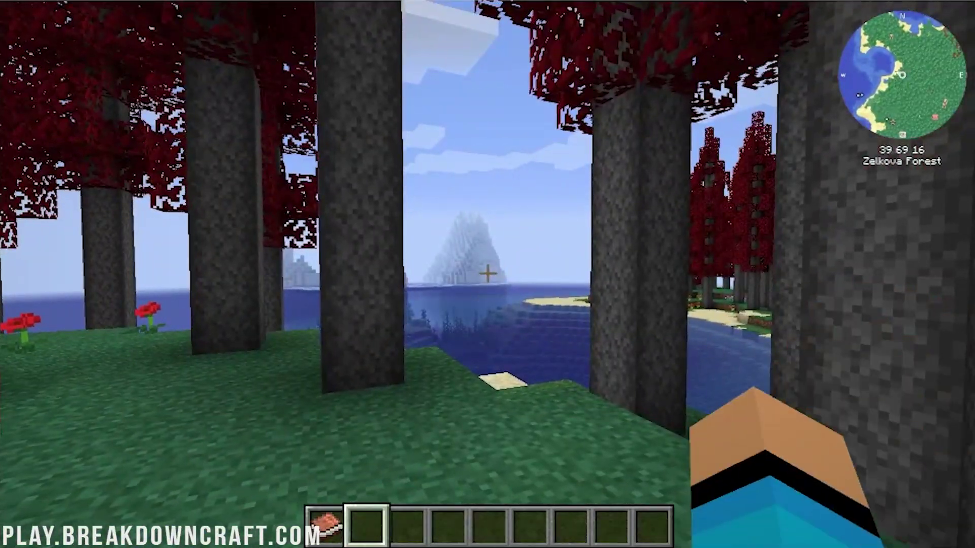
key("1")
key("w")
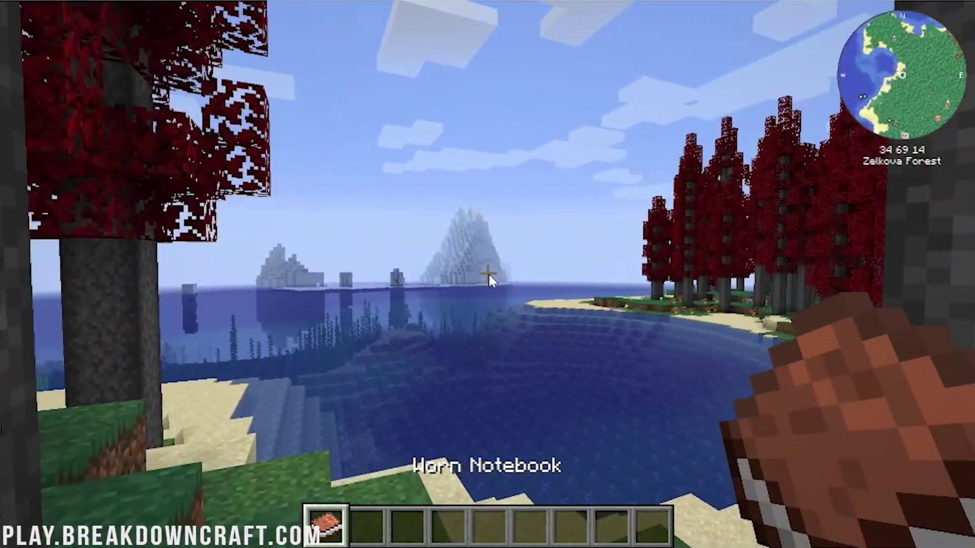
right_click(488, 274)
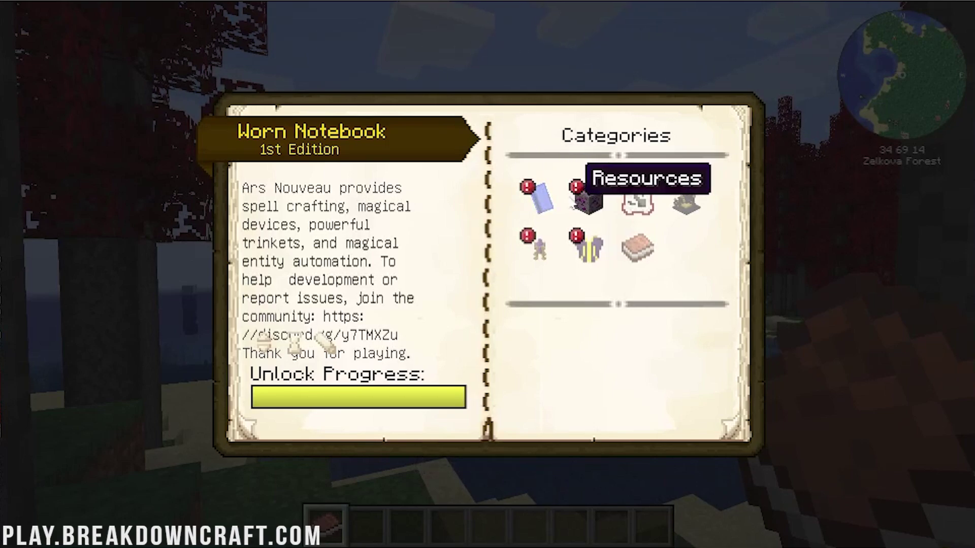
left_click(541, 202)
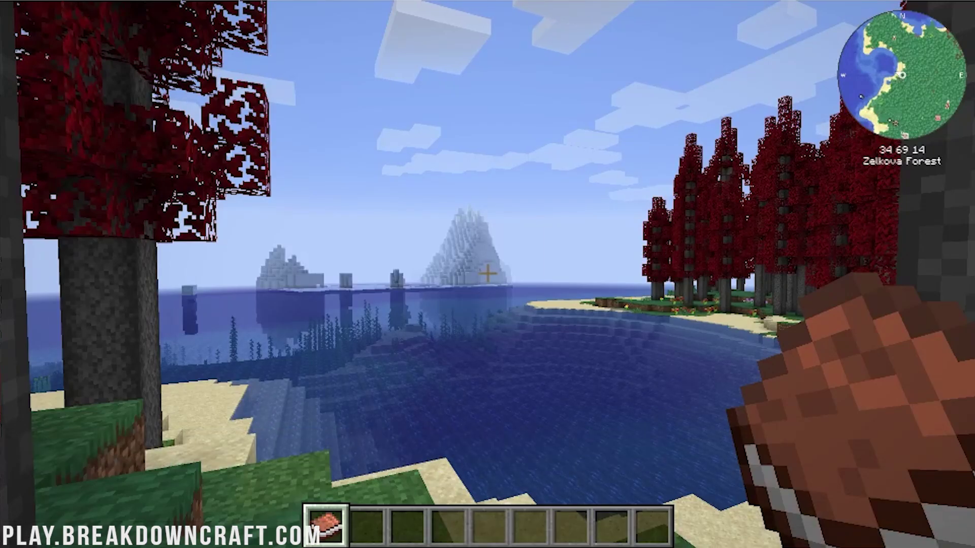
key("e")
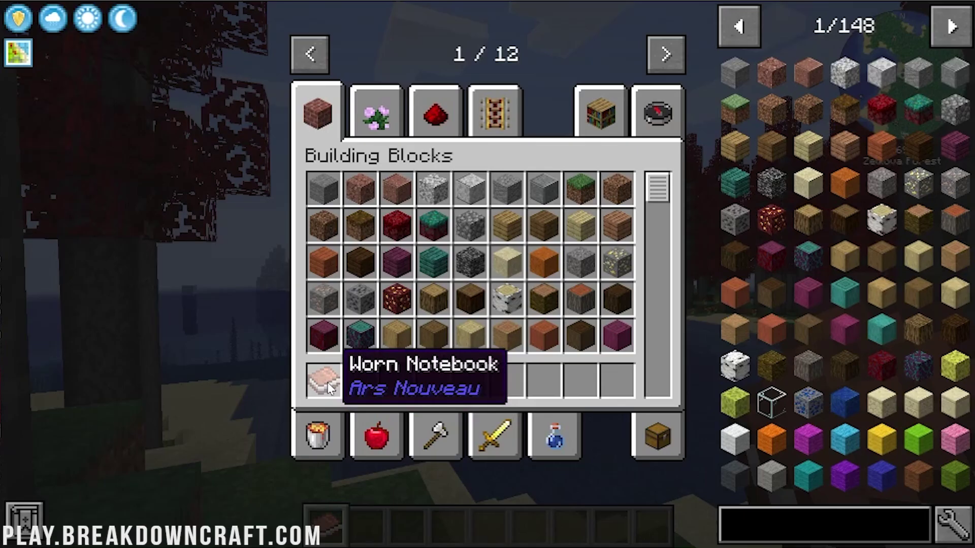
key("e")
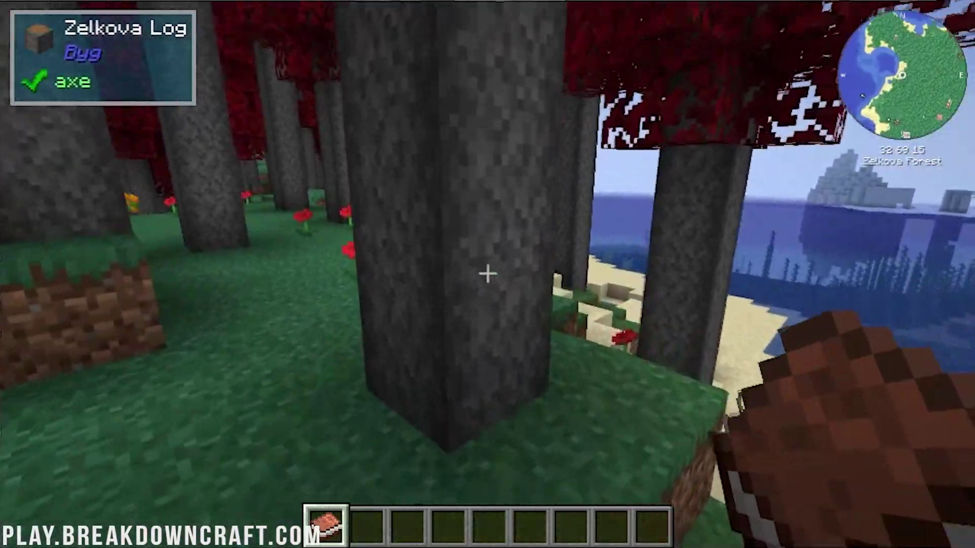
Step: Browse the modpack's full item list in the inventory page by page up to page 60
key("w")
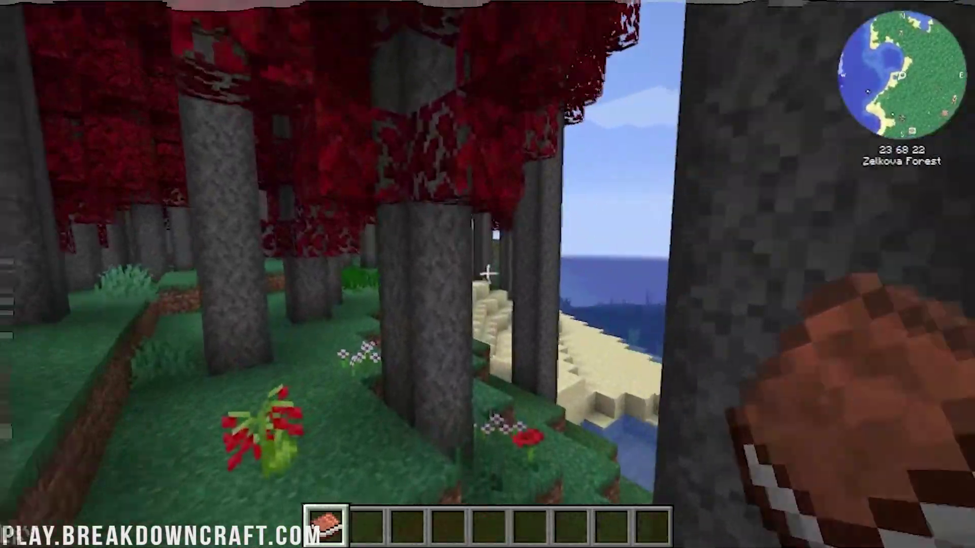
key("e")
left_click(950, 25)
left_click(950, 26)
left_click(949, 25)
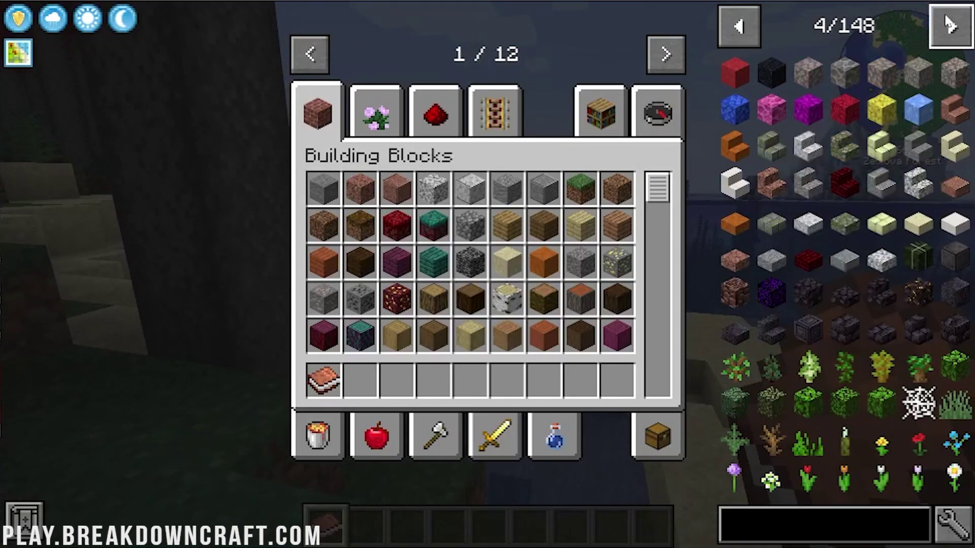
left_click(949, 25)
left_click(949, 25)
left_click(949, 25)
left_click(950, 25)
left_click(949, 26)
left_click(949, 26)
left_click(949, 25)
left_click(949, 25)
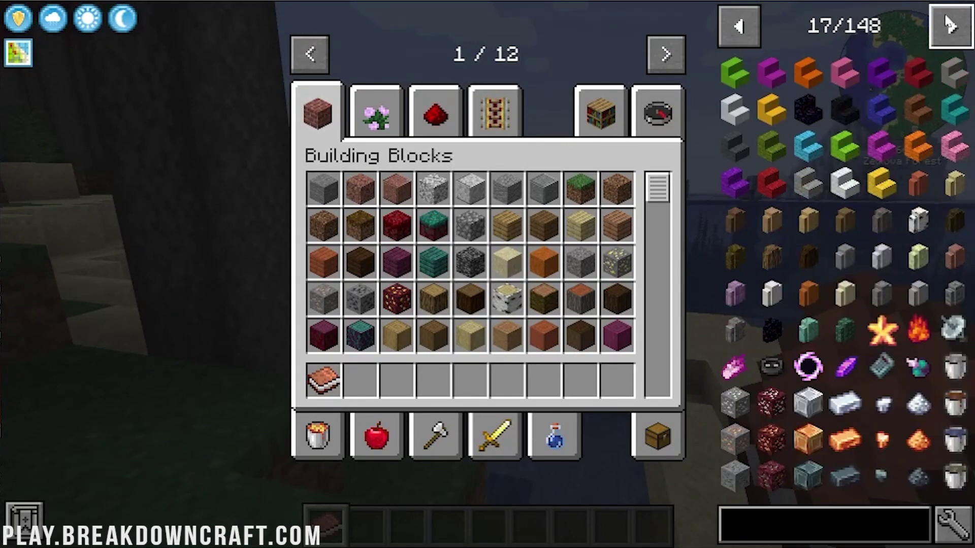
left_click(949, 25)
left_click(949, 26)
left_click(949, 25)
left_click(949, 25)
left_click(950, 25)
left_click(949, 26)
left_click(949, 26)
left_click(949, 26)
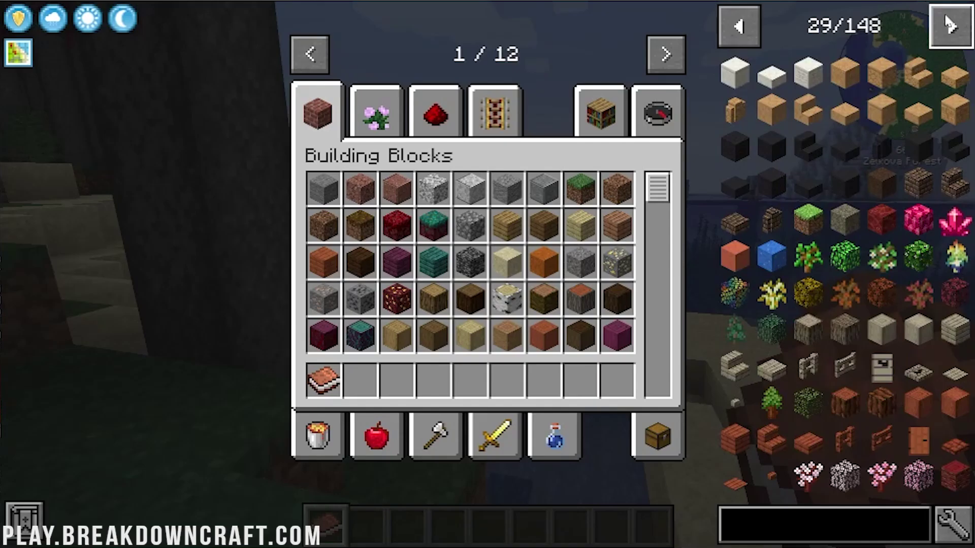
left_click(949, 25)
left_click(950, 25)
left_click(950, 26)
left_click(949, 26)
left_click(950, 25)
left_click(950, 25)
left_click(949, 25)
left_click(950, 25)
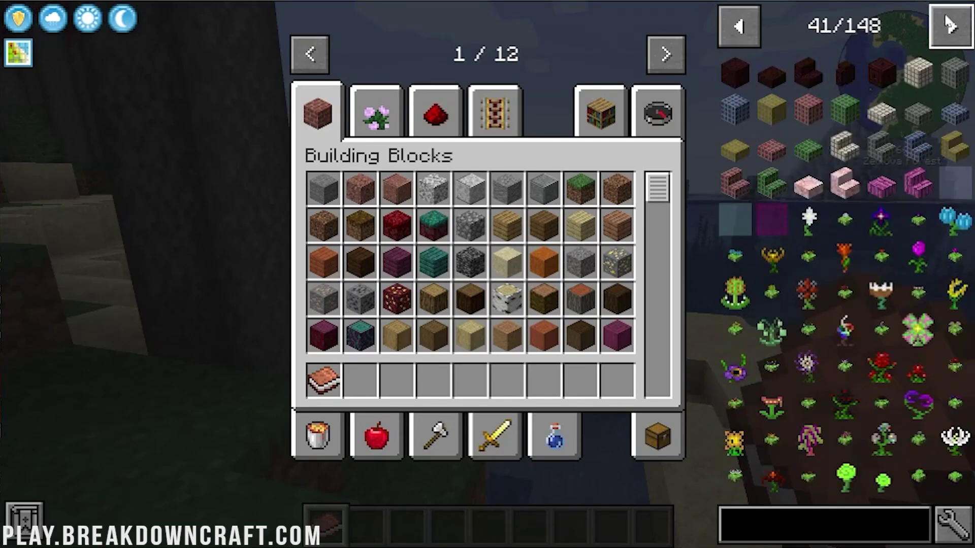
double_click(950, 26)
left_click(950, 25)
double_click(950, 25)
double_click(949, 26)
double_click(949, 26)
left_click(950, 26)
double_click(949, 25)
left_click(950, 25)
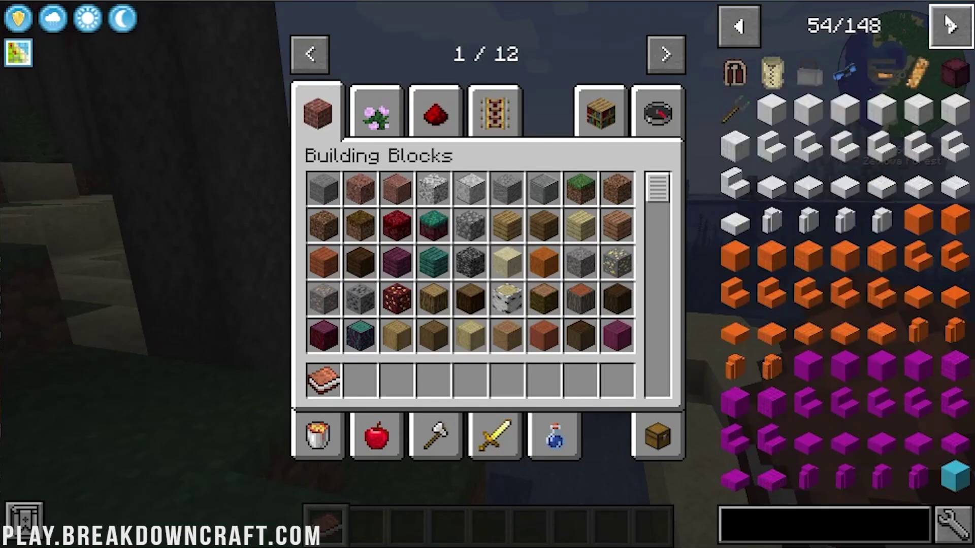
left_click(949, 25)
left_click(950, 25)
left_click(949, 25)
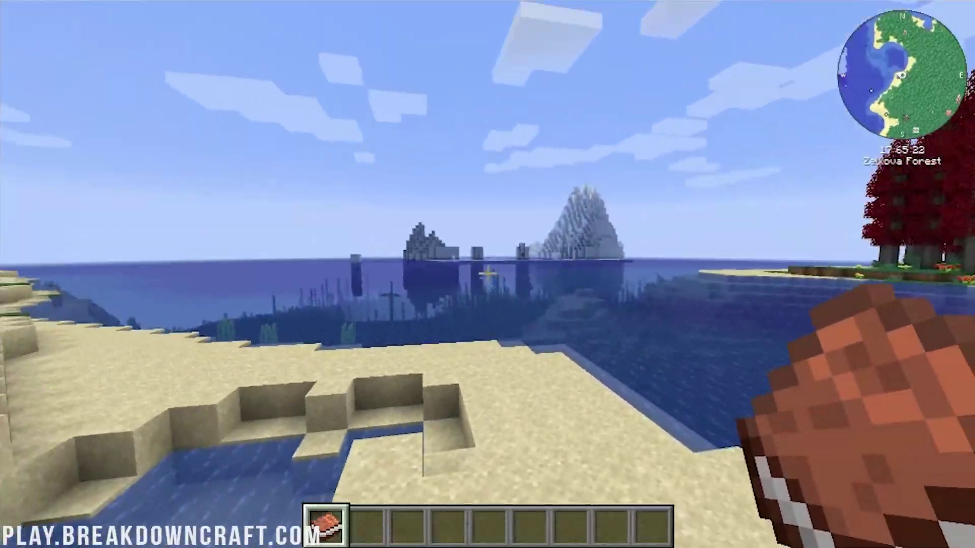
Step: Walk along the shoreline past the Zelkova forest to the stepped sand beach
key("w")
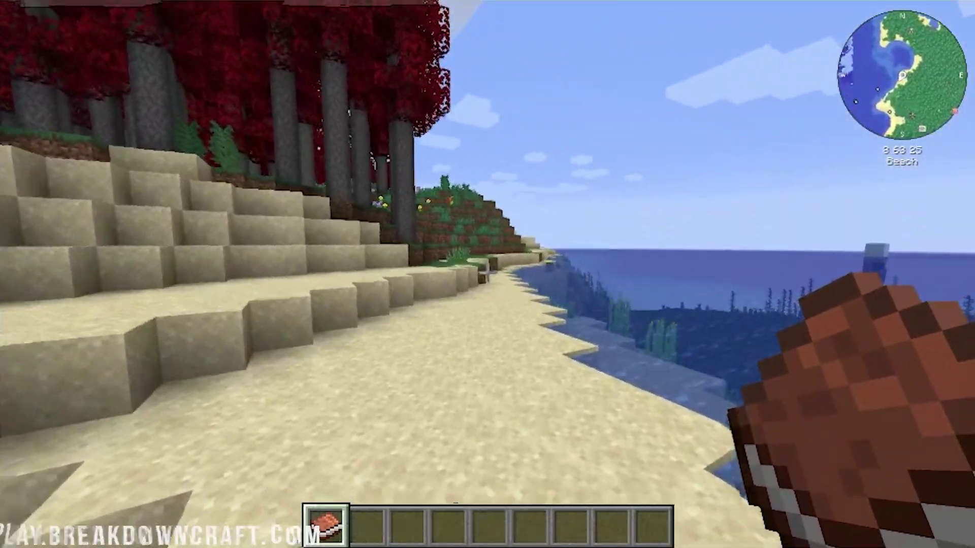
key("w")
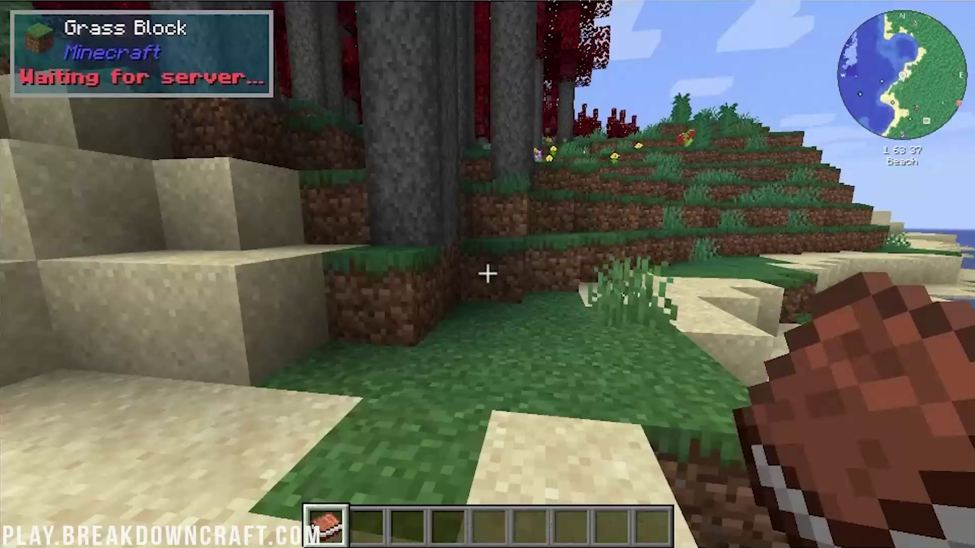
key("w")
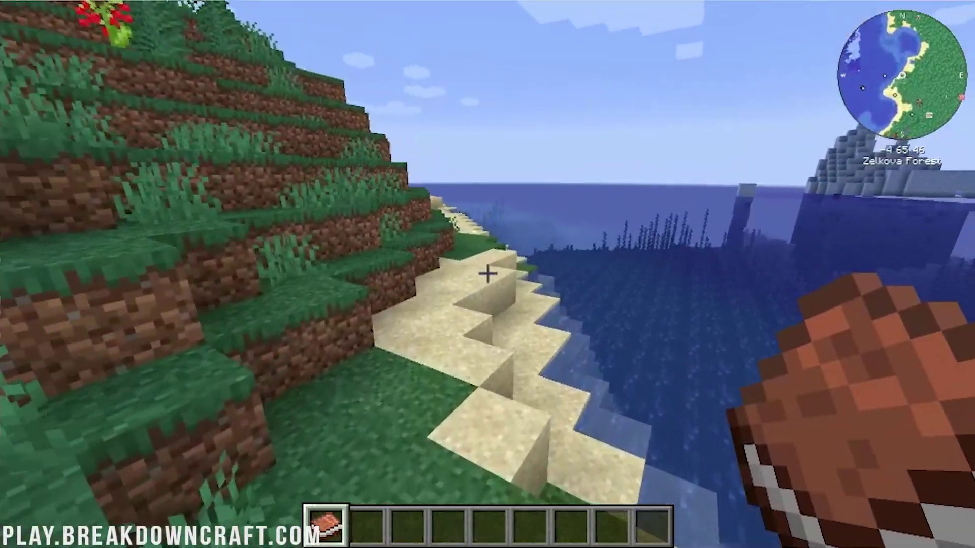
key("w")
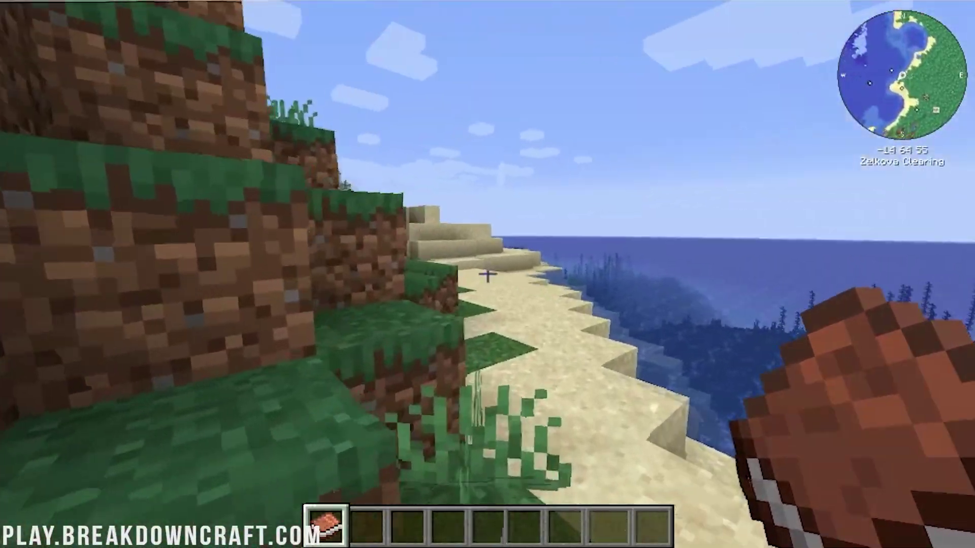
key("w")
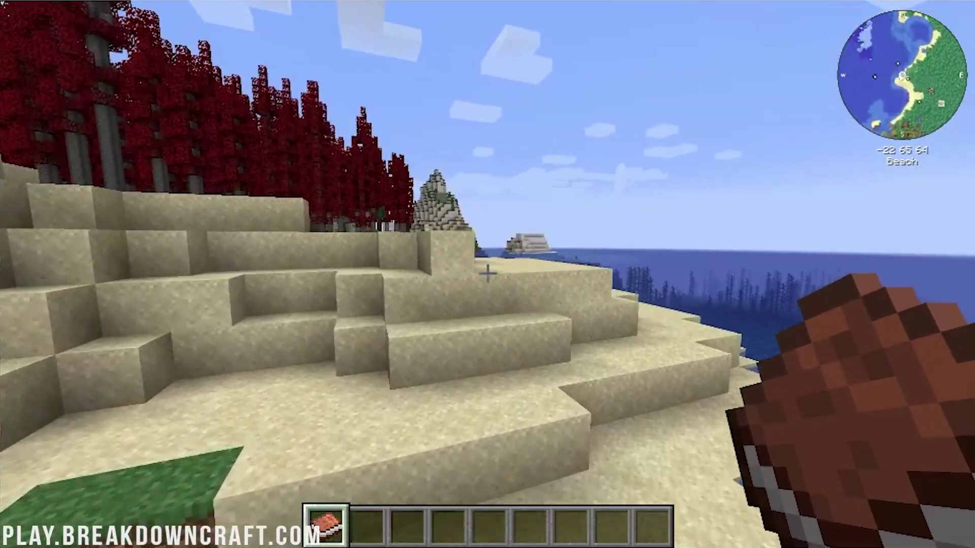
key("w")
key("slash")
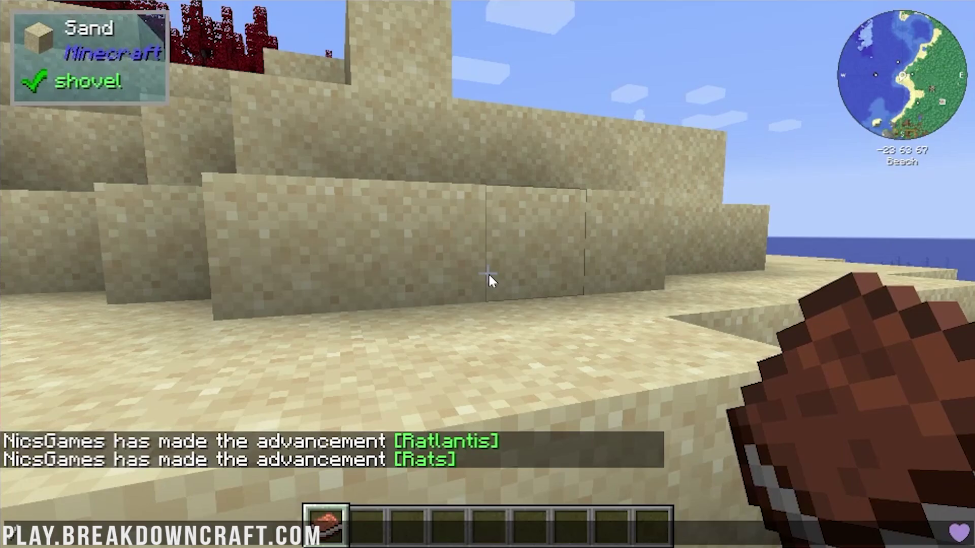
key("Escape")
key("w")
key("w")
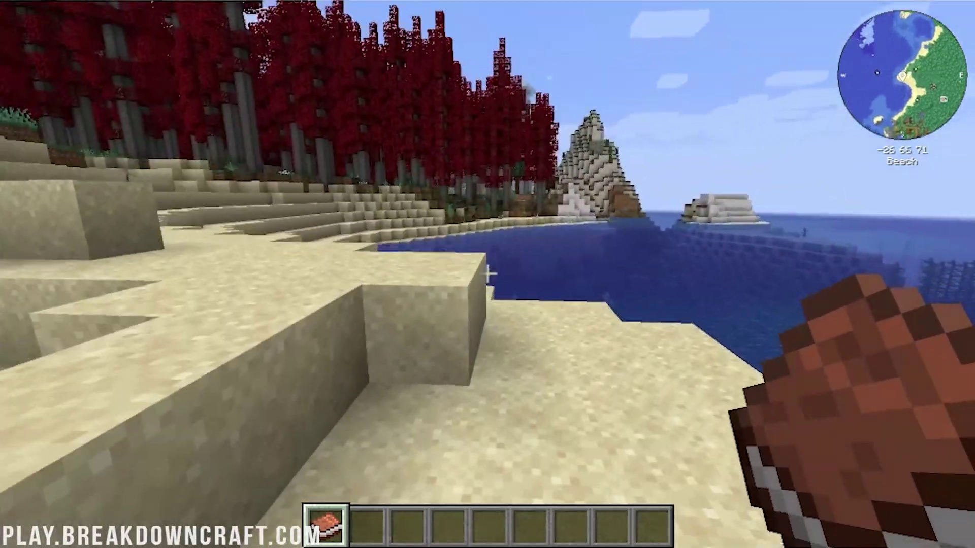
Step: Find obsidian in the creative inventory by searching for obsi and put it in the fourth hotbar slot
key("e")
left_click(652, 115)
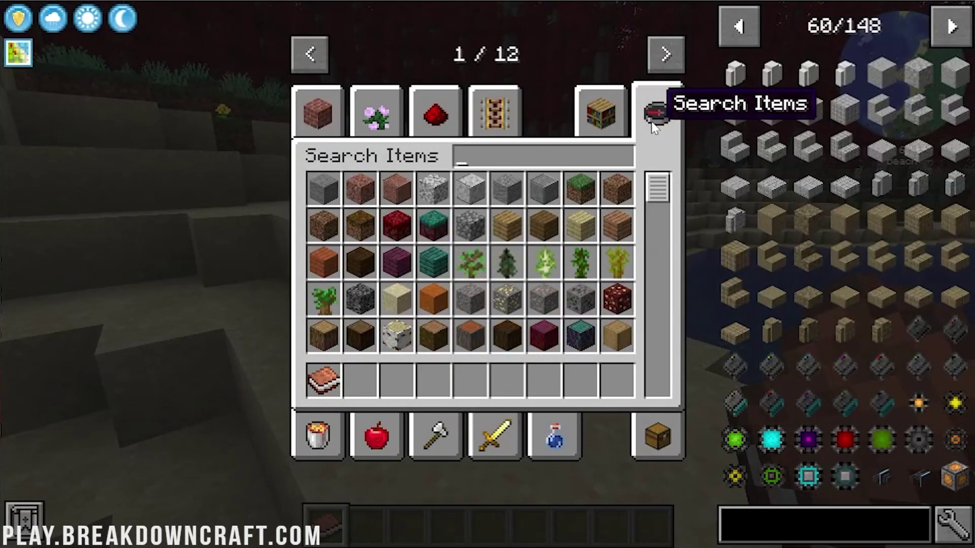
type("obsi")
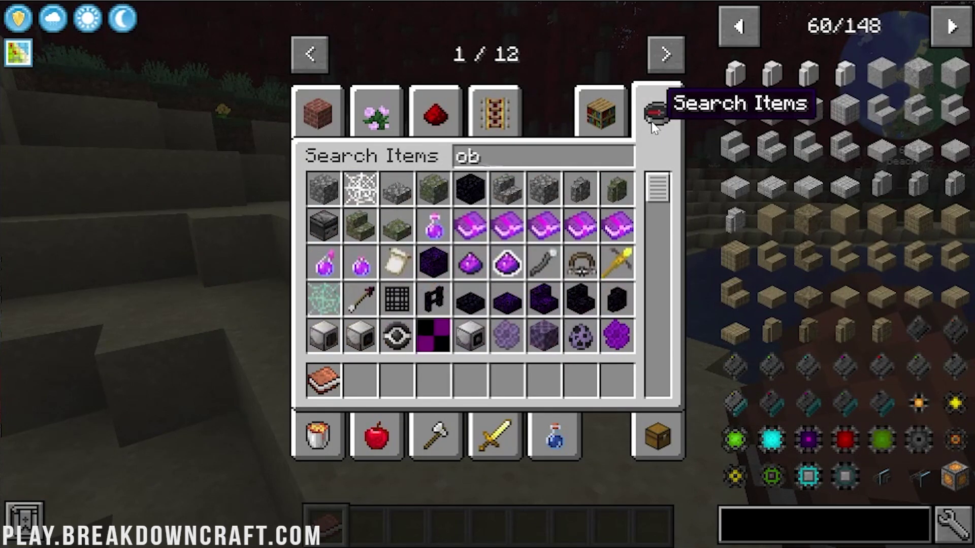
left_click(323, 189)
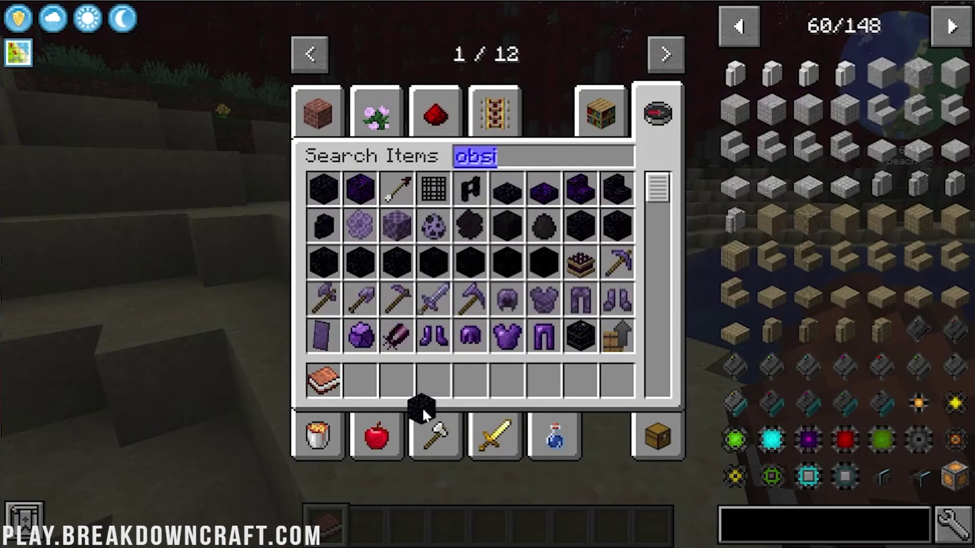
left_click(432, 382)
key("e")
Step: Build an upright rectangular portal frame out of obsidian blocks on the beach
scroll(487, 275, "down", 3)
scroll(488, 274, "up", 1)
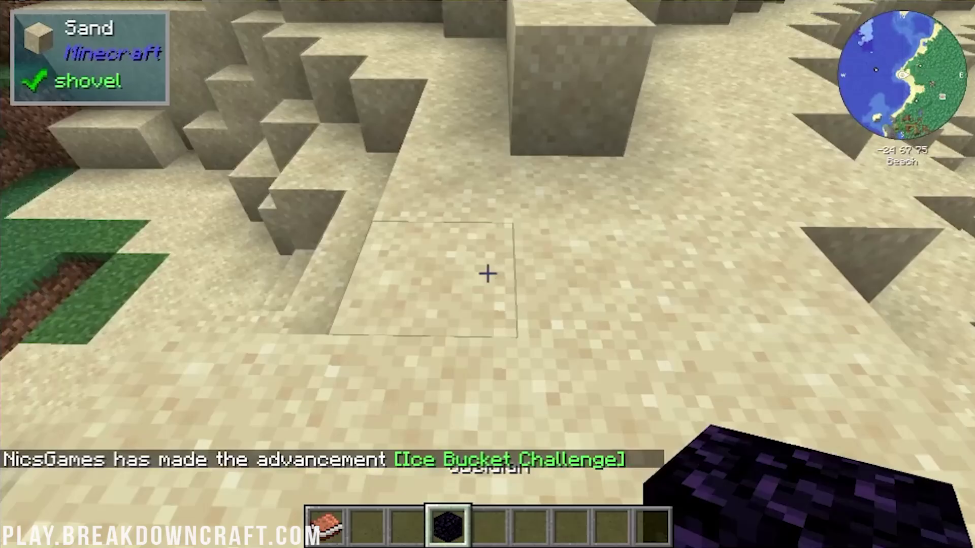
right_click(488, 274)
key("w")
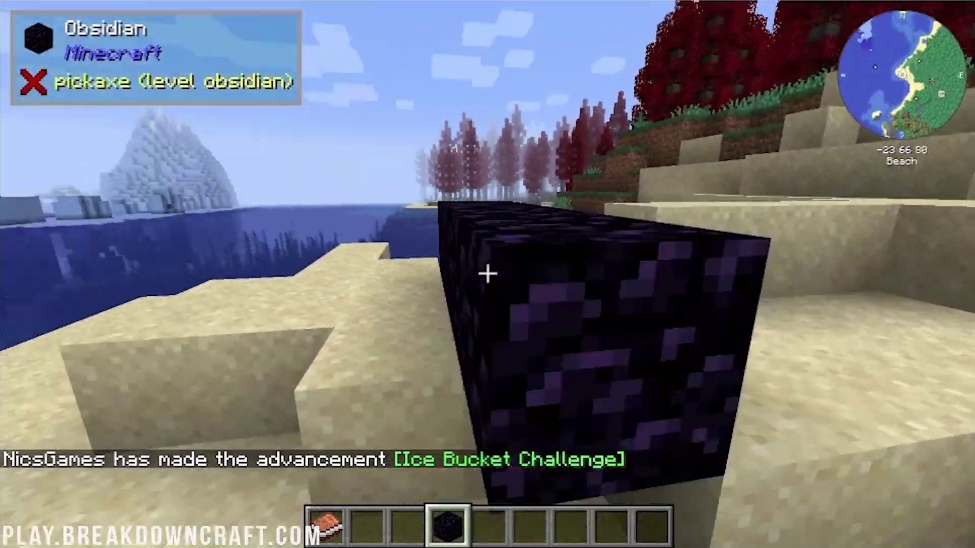
key("space")
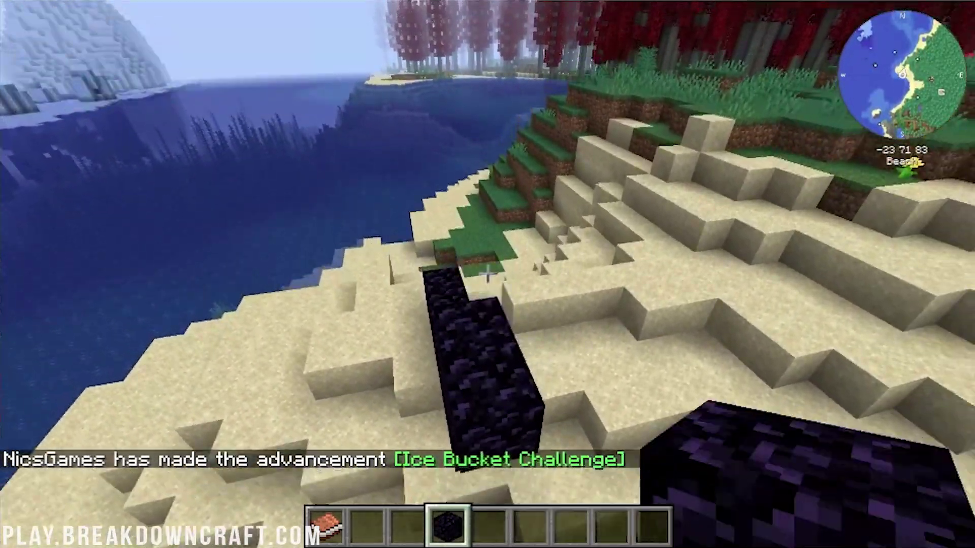
key("w")
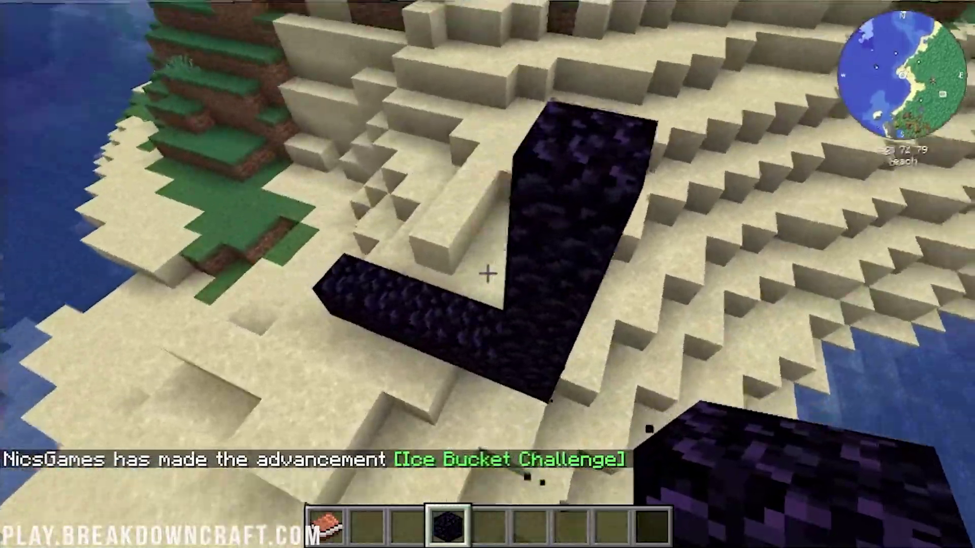
key("w")
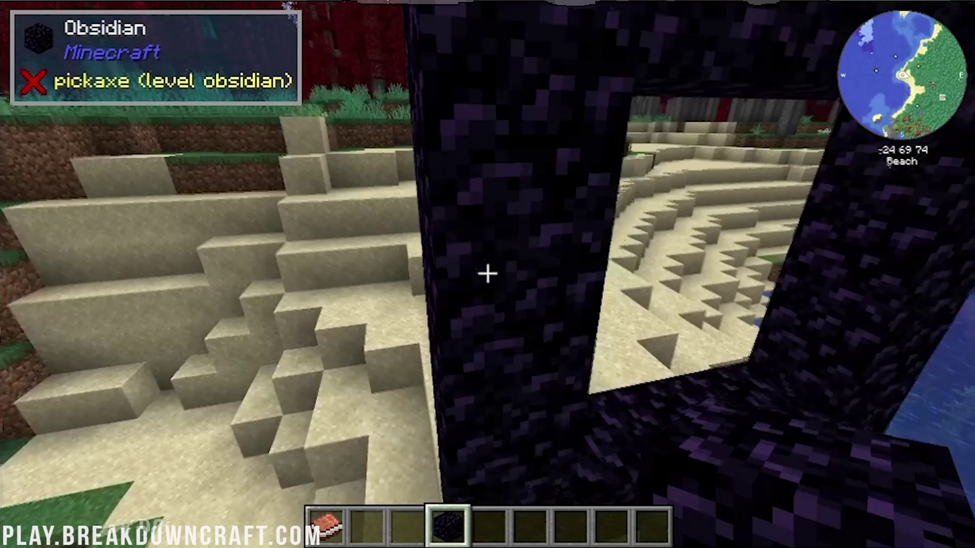
Step: Find flint and steel in the creative inventory by searching for fli and put it in the second hotbar slot
type("e")
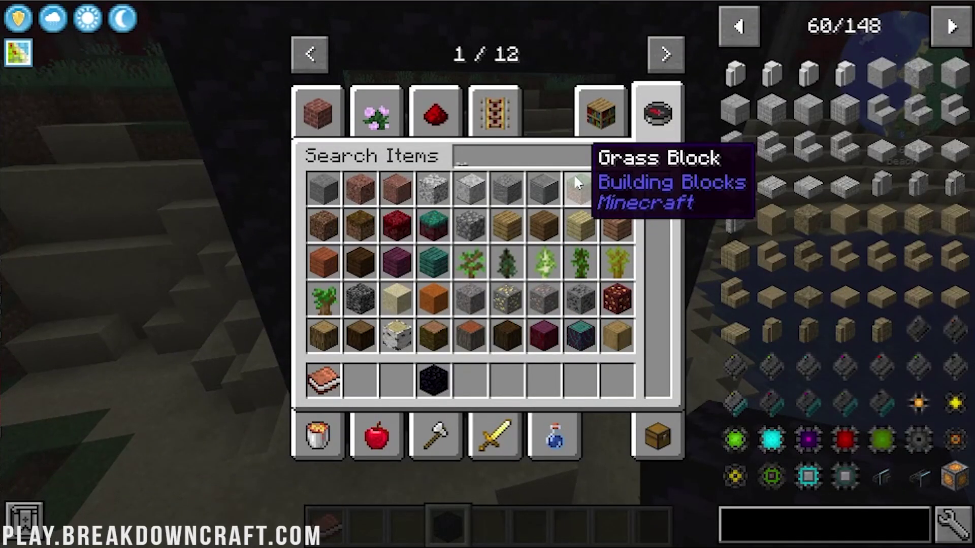
type("fli")
left_click(324, 188)
left_click(360, 378)
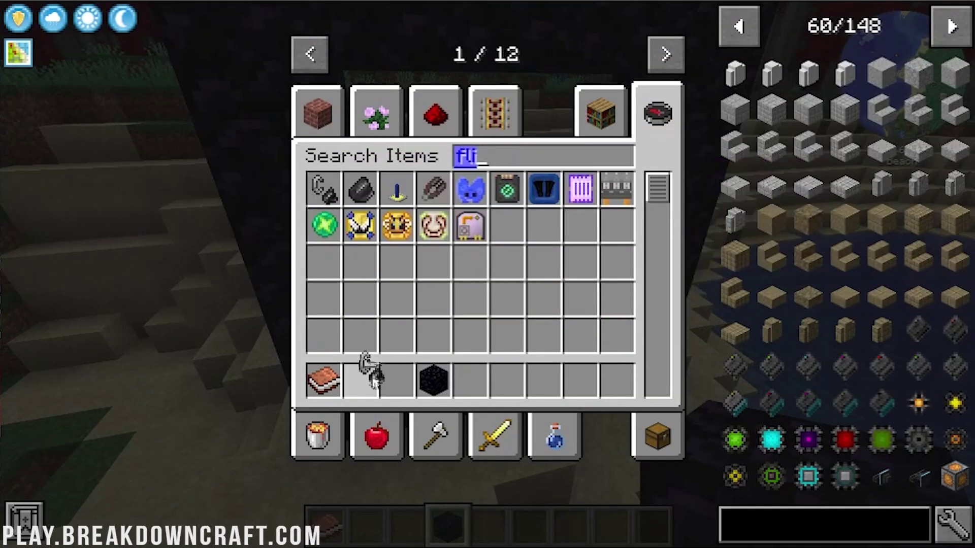
key("e")
Step: Light the obsidian portal frame with the flint and steel and enter the portal to the Nether
key("2")
right_click(488, 274)
key("w")
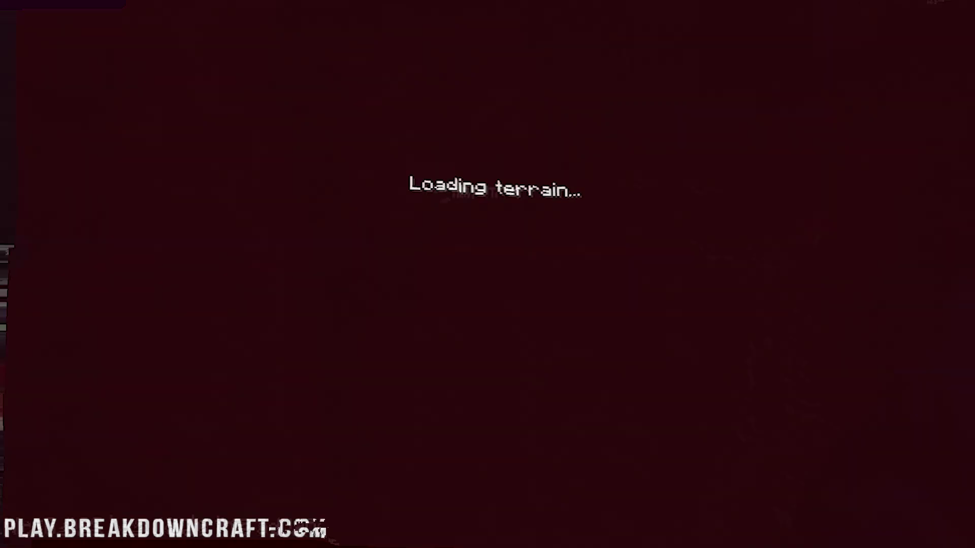
Step: Fly up from the Nether arrival point through the dark Warped Desert to the netherrack of the Crimson Forest
key("w")
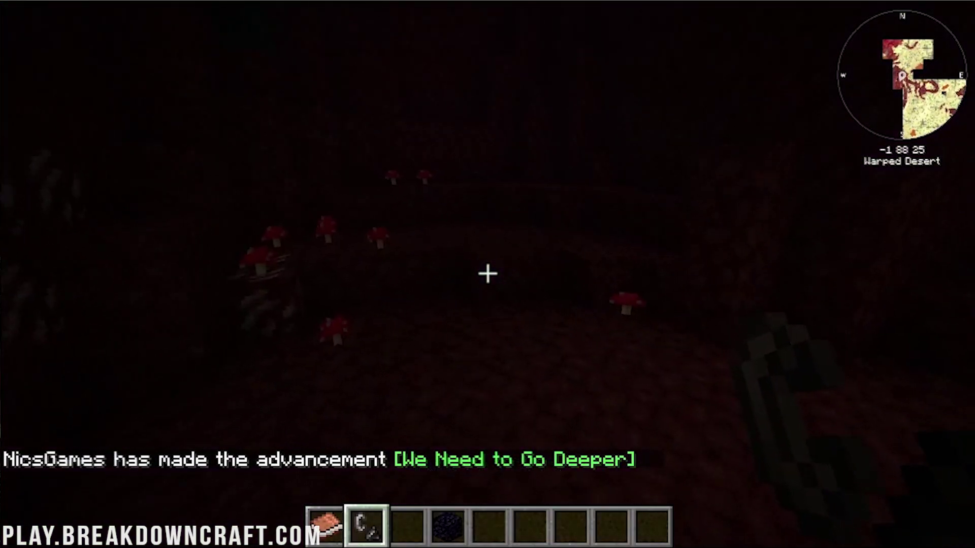
key("space")
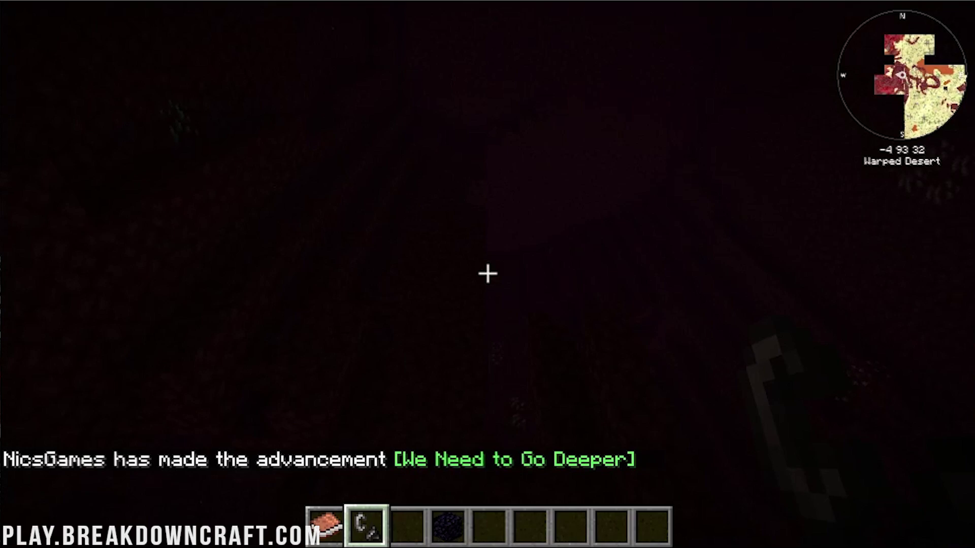
key("w")
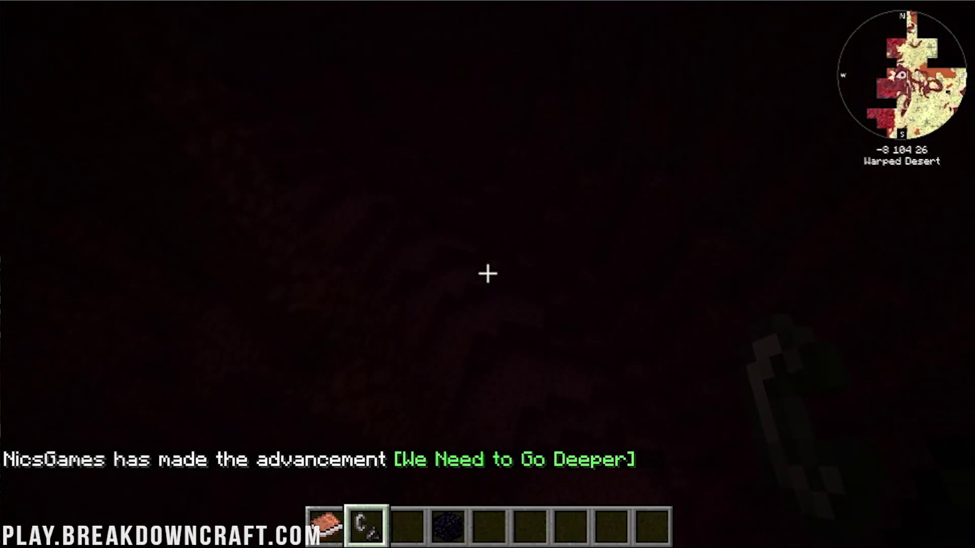
key("w")
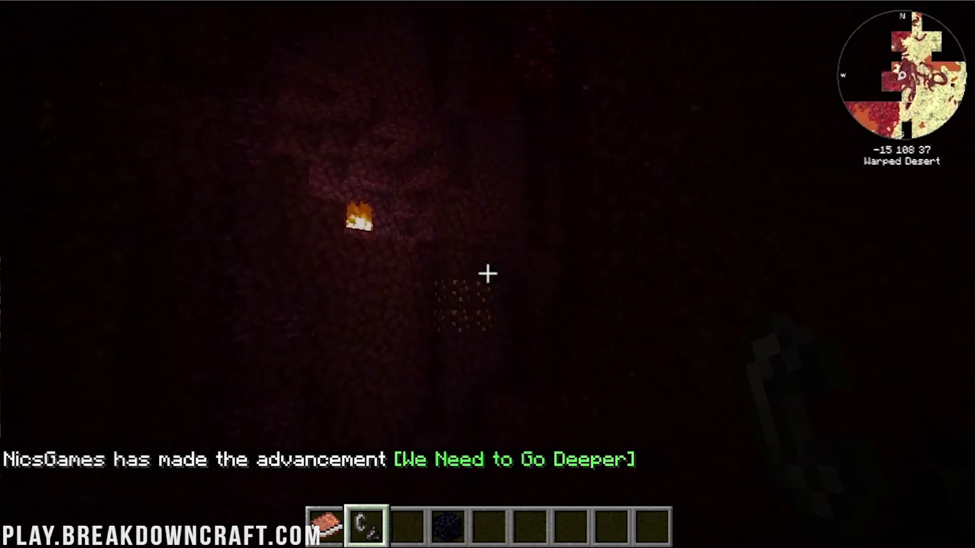
key("w")
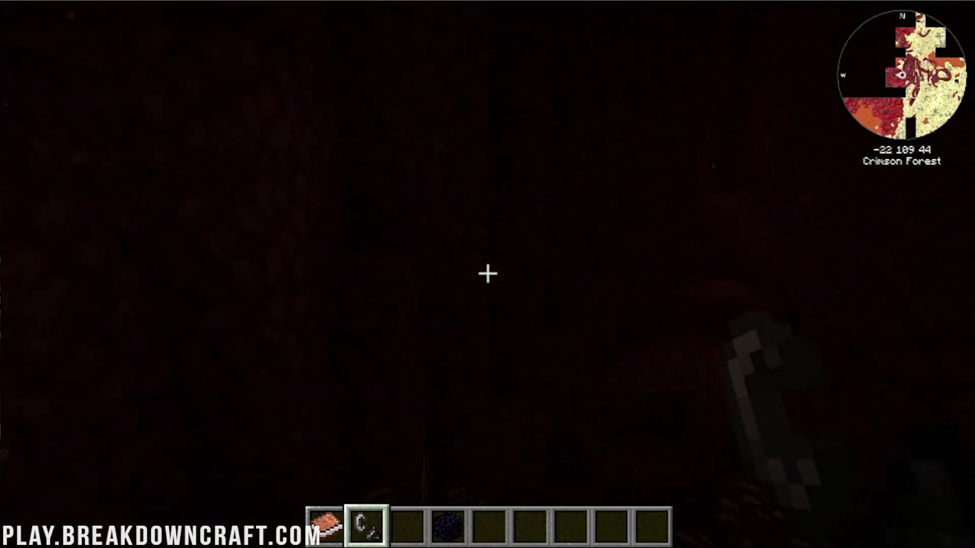
key("w")
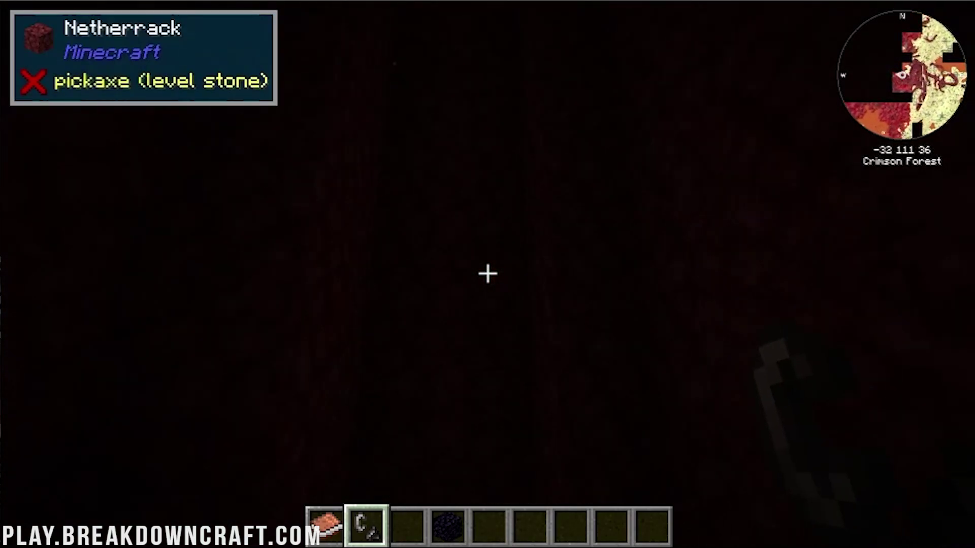
Step: Switch the game mode to spectator with the /gamemode spectator command and fly through the netherrack into the open cavern
type("t/gamemode spectator")
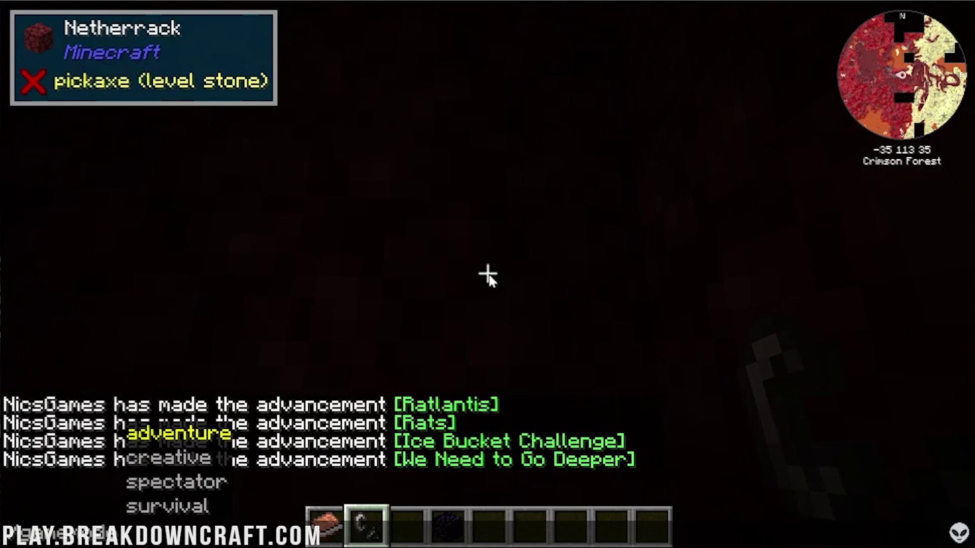
key("Return")
key("w")
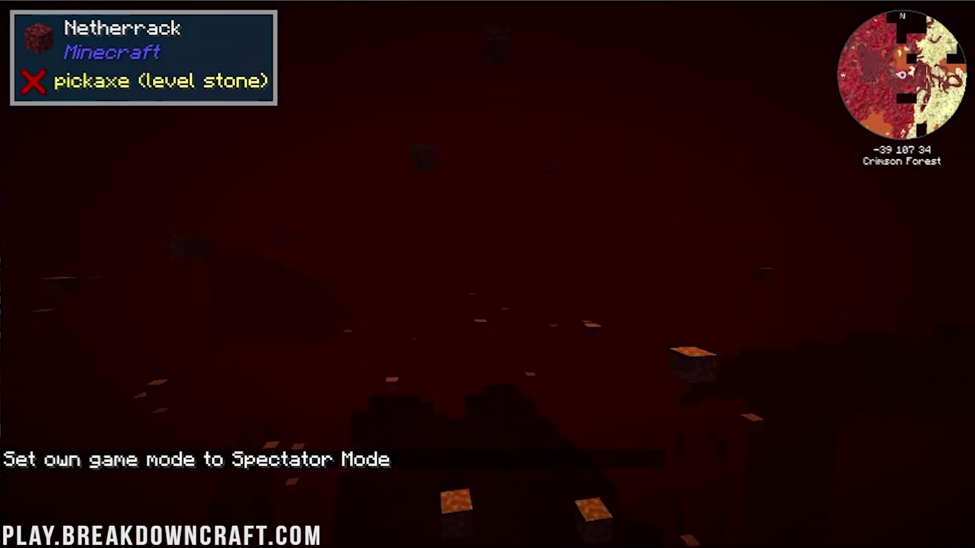
key("w")
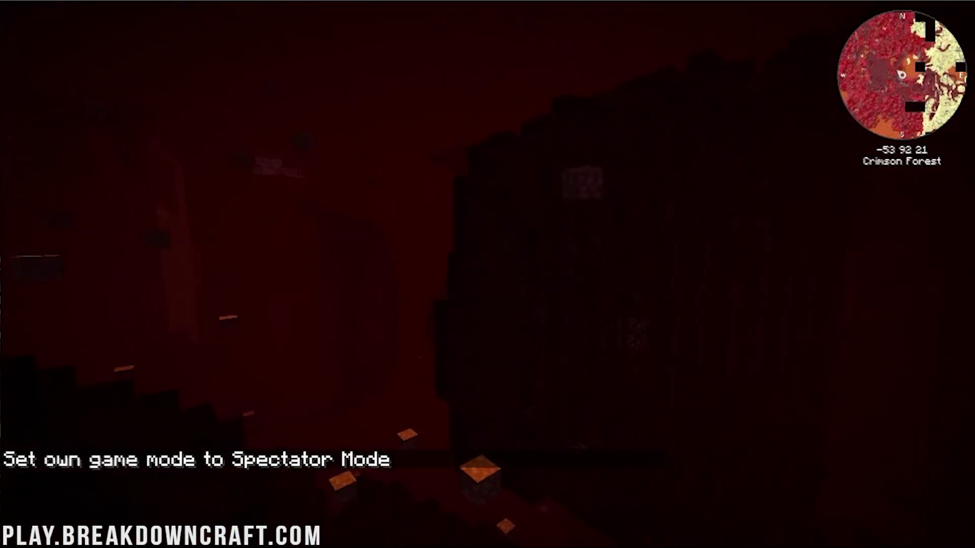
Step: Explore the Crimson Forest by flying in among its crimson stems and out over the netherrack beyond
key("w")
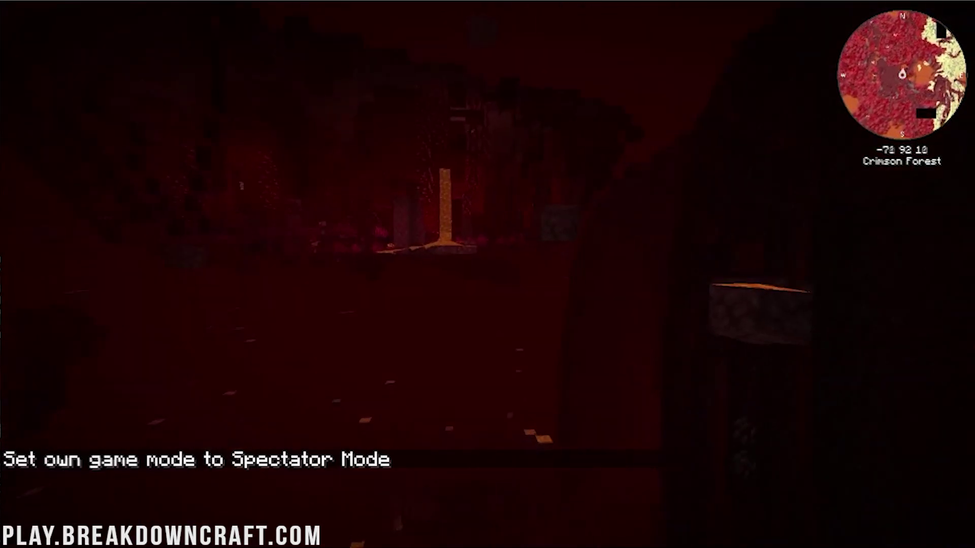
key("w")
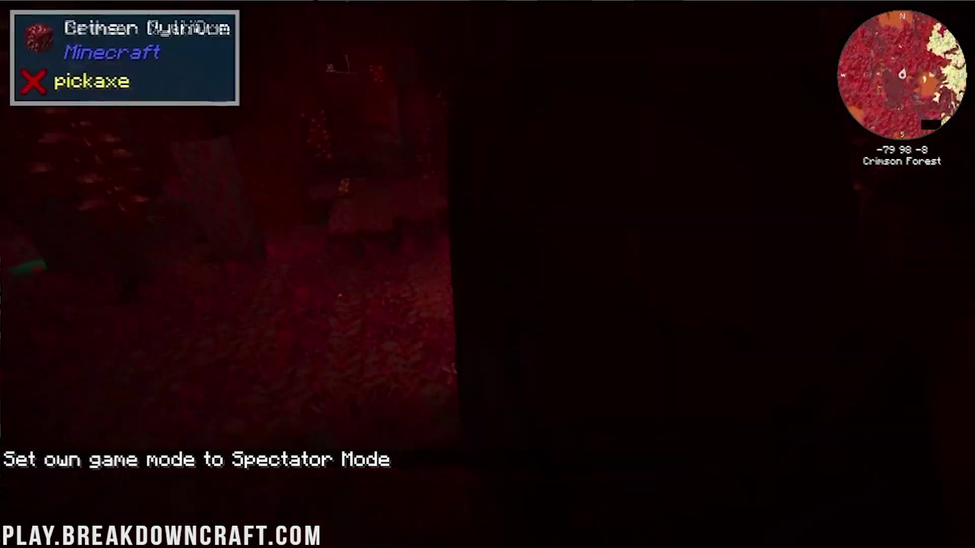
key("w")
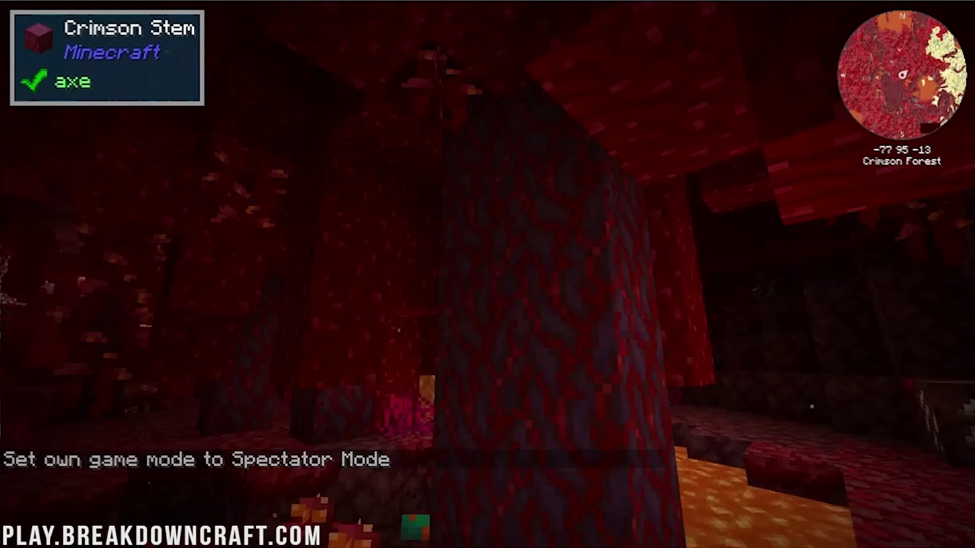
key("w")
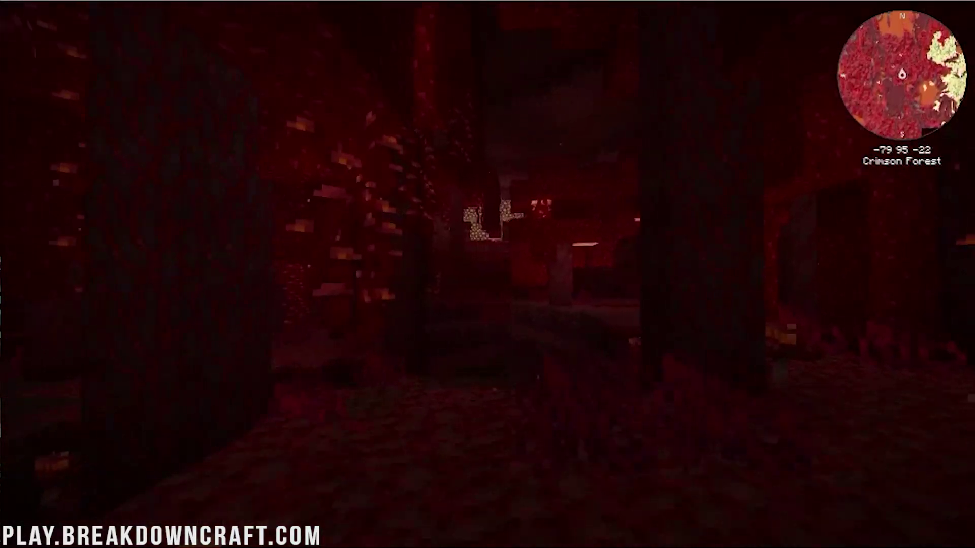
key("w")
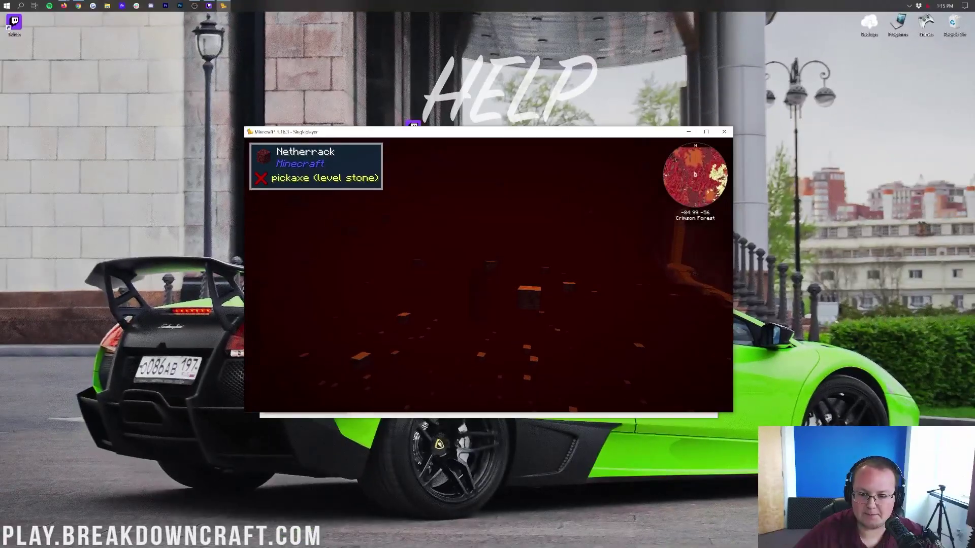
Step: Fly from the Crimson Forest into the Warped Desert and explore the terrain along the border between the two biomes
key("w")
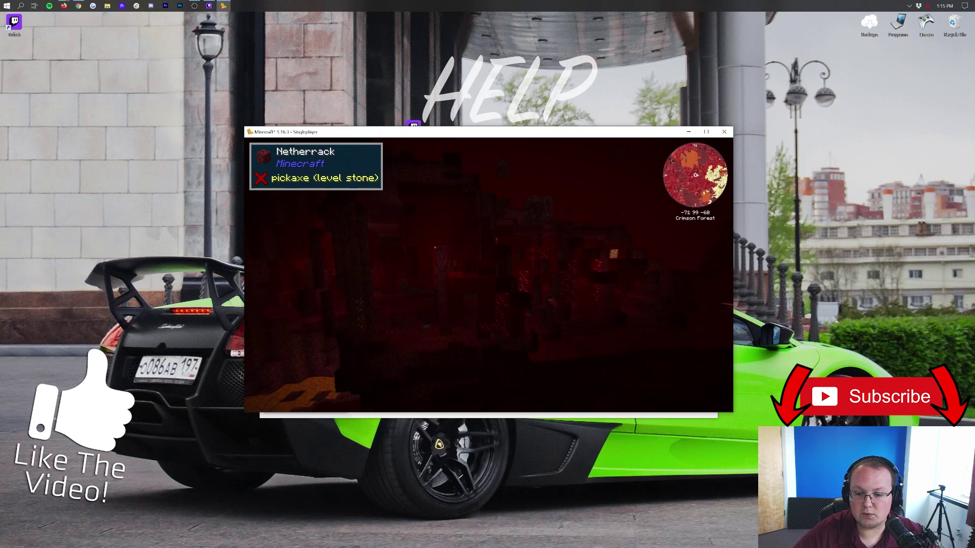
key("w")
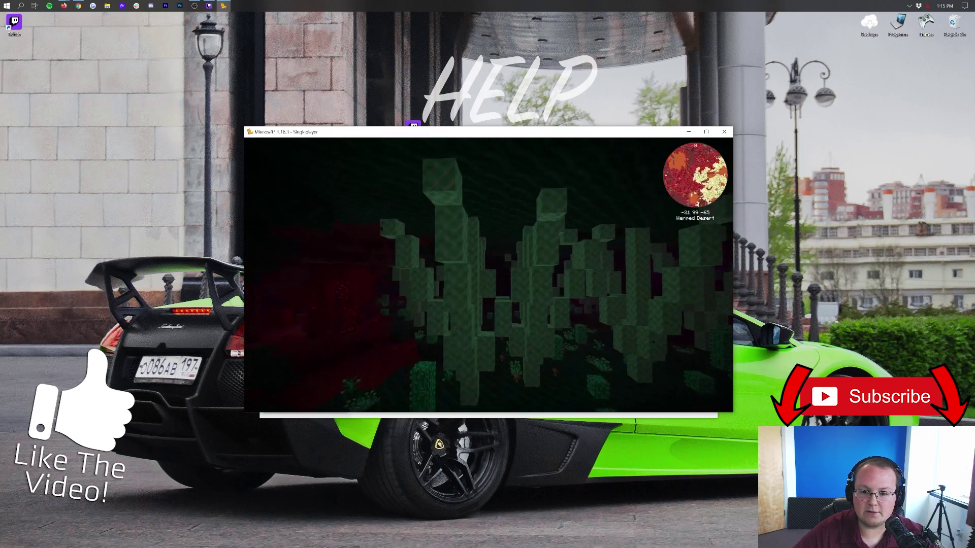
key("w")
key("w")
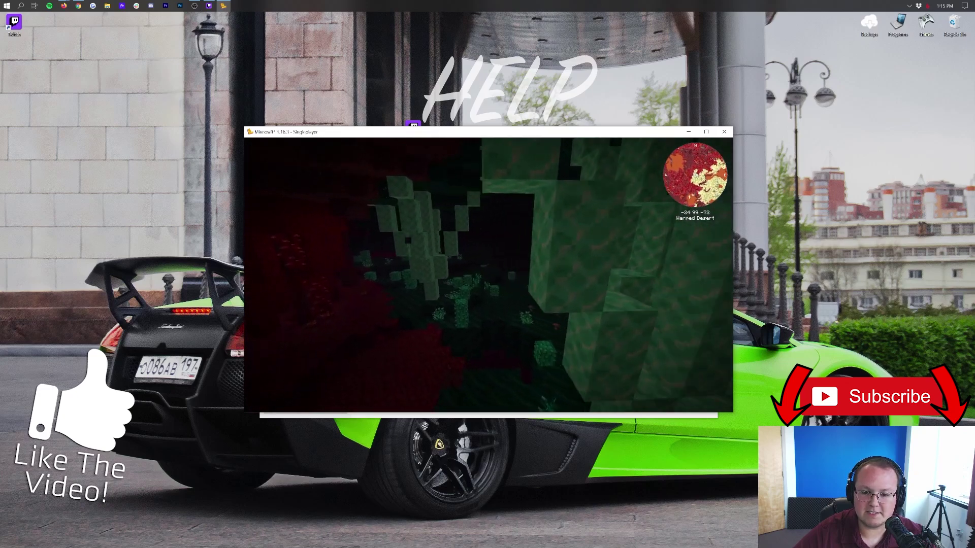
key("w")
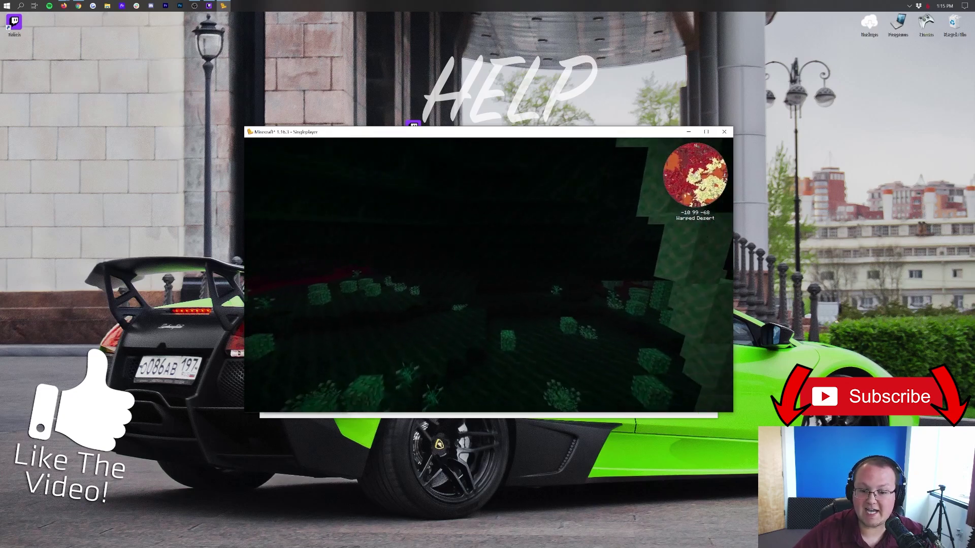
key("w")
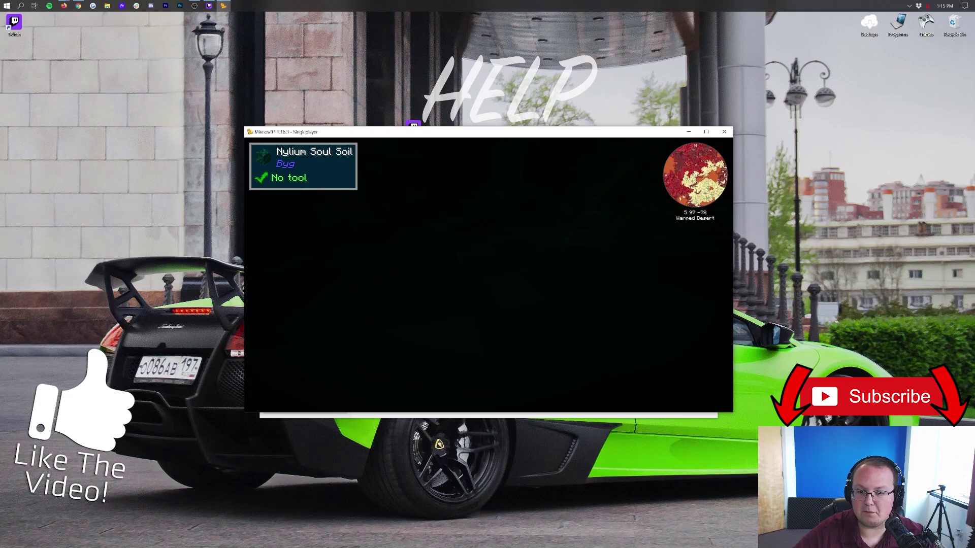
key("w")
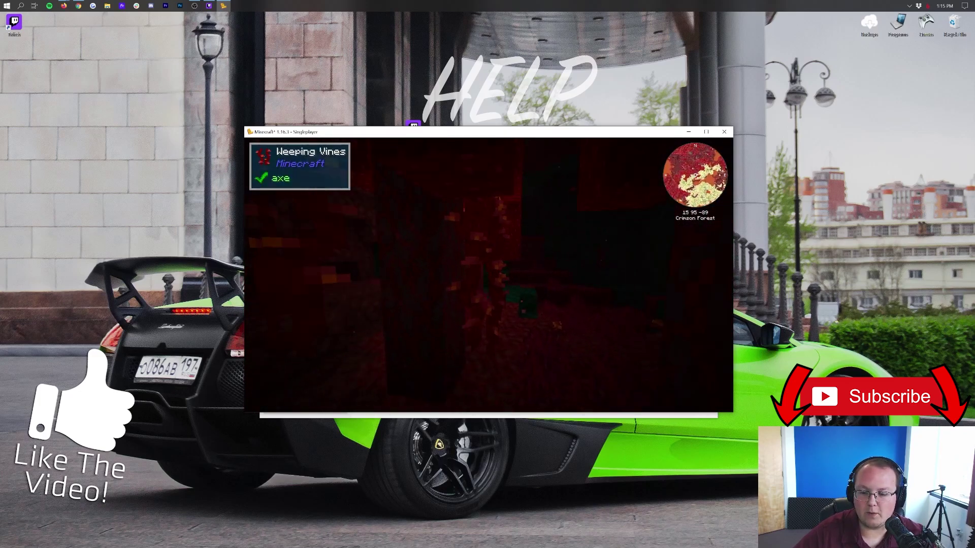
key("w")
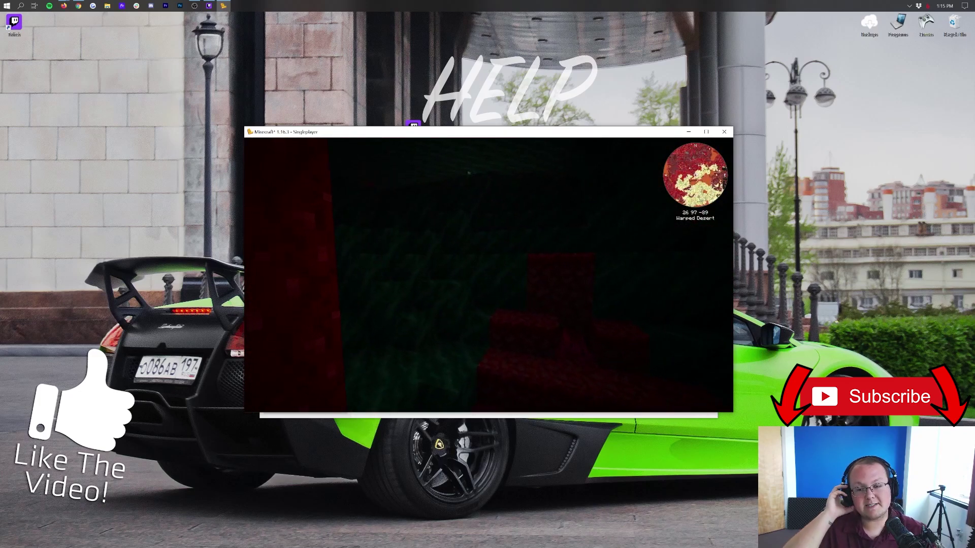